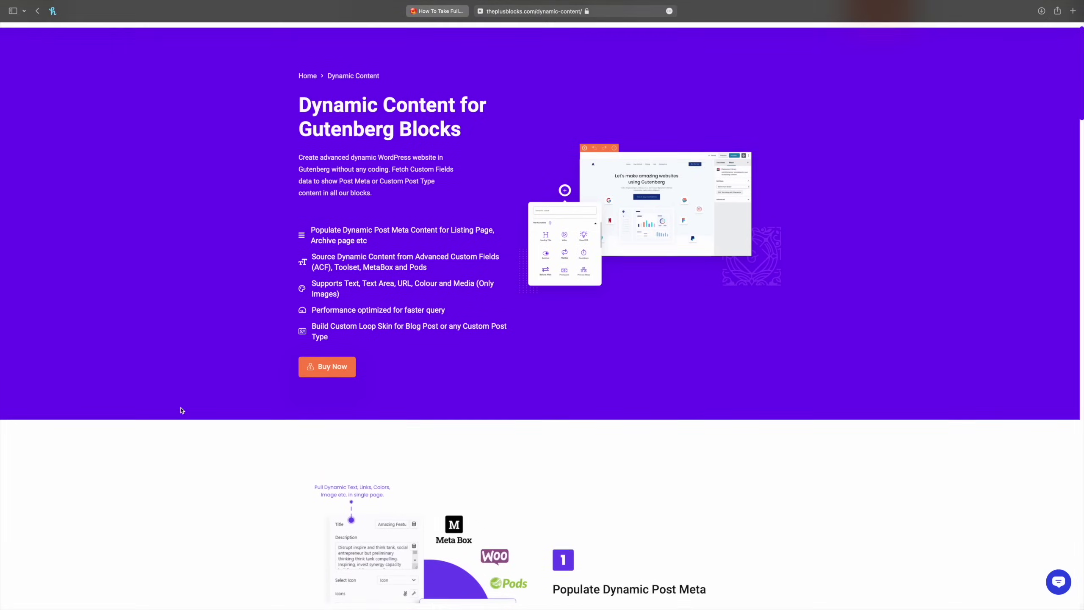
Scroll the Dynamic Content page down to Populate Dynamic Post Meta, listing ACF, Toolset, MetaBox, Pods, WooCommerce
{"action": "scroll", "coordinate": [181, 412], "scroll_direction": "down", "scroll_amount": 3}
{"action": "scroll", "coordinate": [181, 410], "scroll_direction": "down", "scroll_amount": 2}
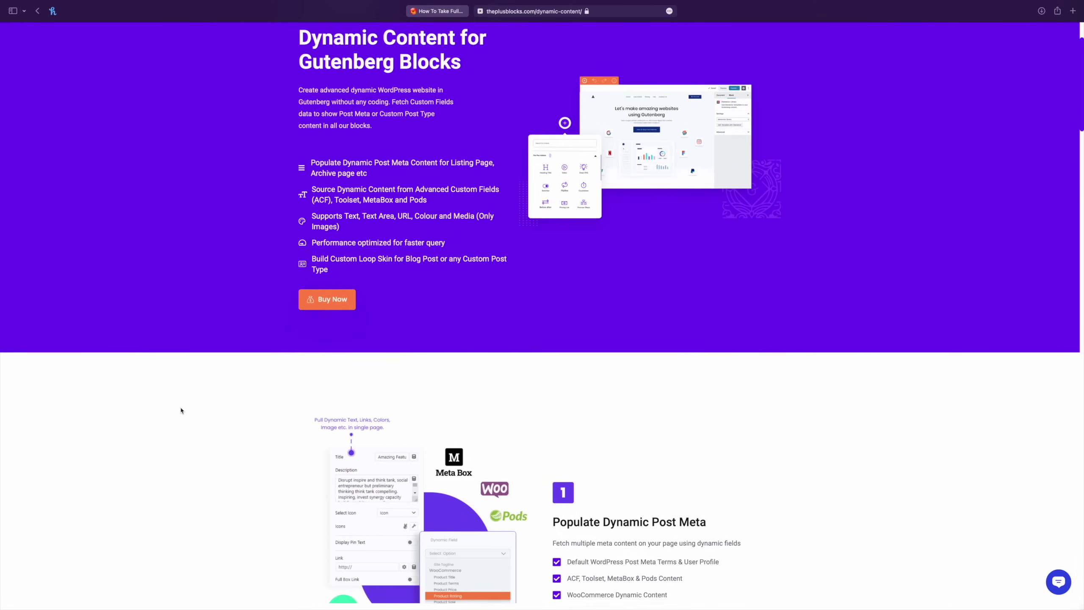
{"action": "scroll", "coordinate": [181, 411], "scroll_direction": "down", "scroll_amount": 2}
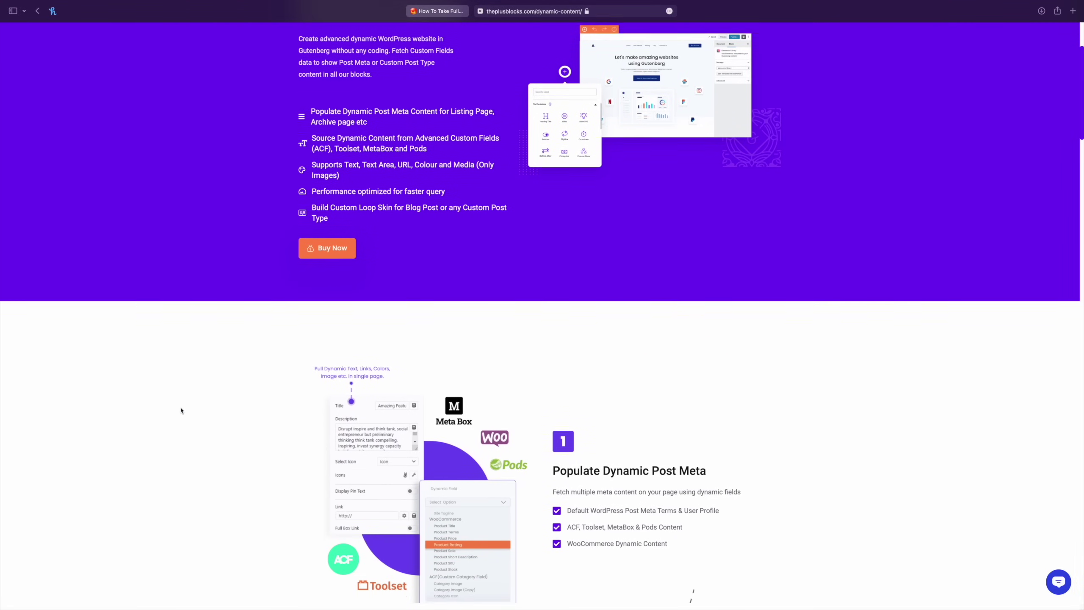
{"action": "scroll", "coordinate": [181, 410], "scroll_direction": "down", "scroll_amount": 2}
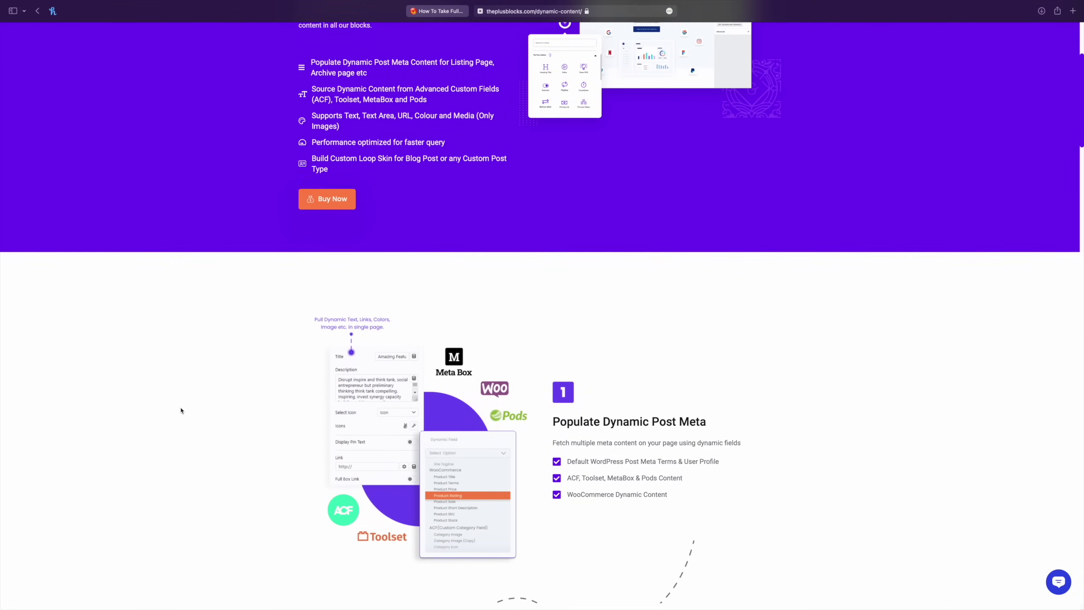
{"action": "scroll", "coordinate": [181, 411], "scroll_direction": "down", "scroll_amount": 2}
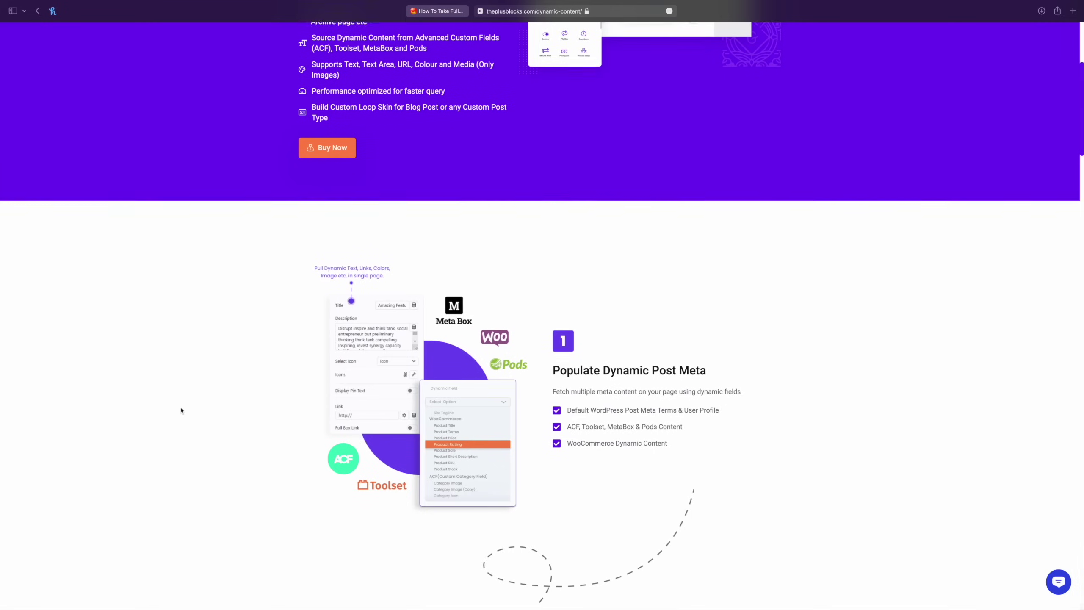
{"action": "scroll", "coordinate": [181, 410], "scroll_direction": "down", "scroll_amount": 2}
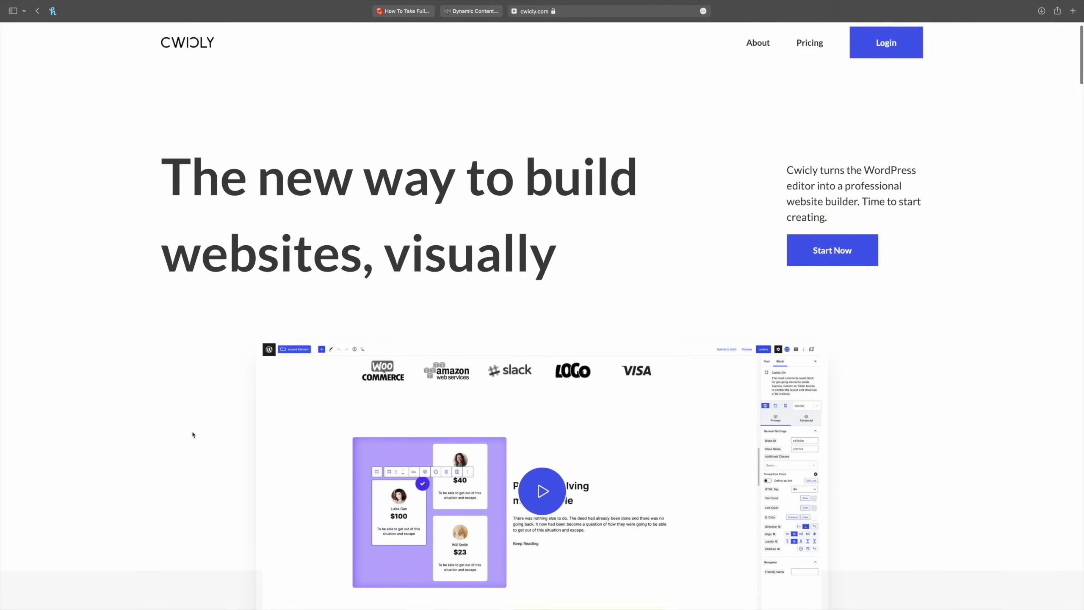
Scroll the cwicly.com home page past its 'The new way to build websites, visually' hero
{"action": "scroll", "coordinate": [193, 435], "scroll_direction": "down", "scroll_amount": 2}
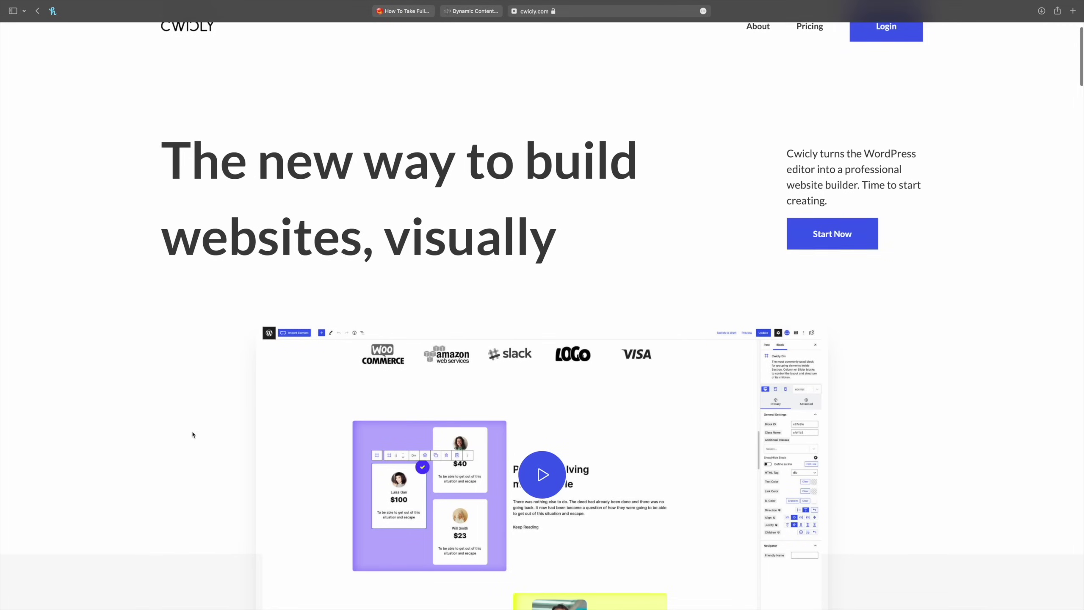
{"action": "scroll", "coordinate": [193, 435], "scroll_direction": "down", "scroll_amount": 2}
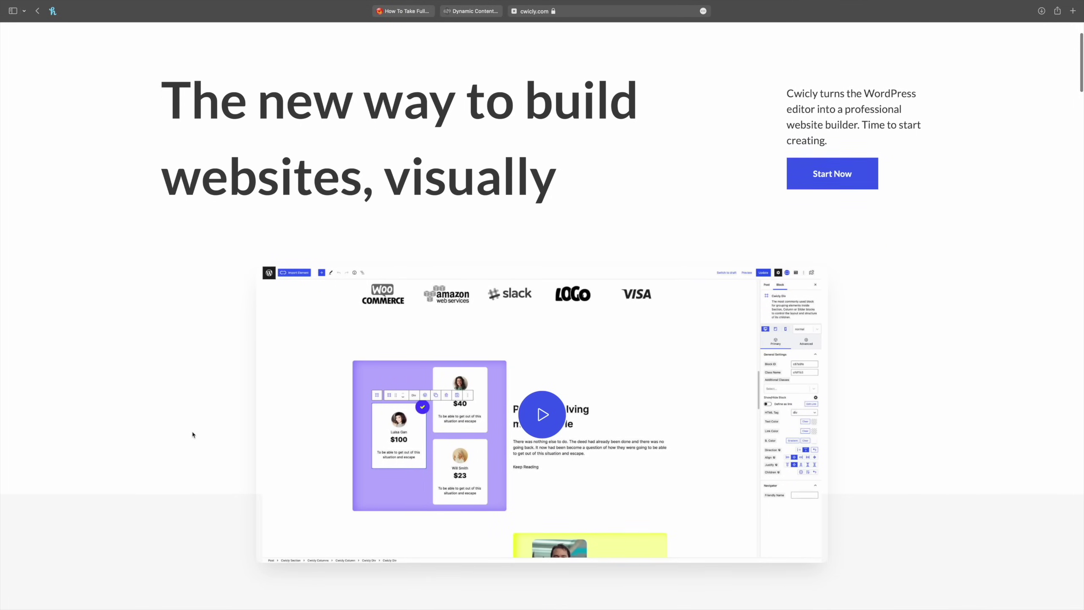
{"action": "scroll", "coordinate": [192, 435], "scroll_direction": "down", "scroll_amount": 2}
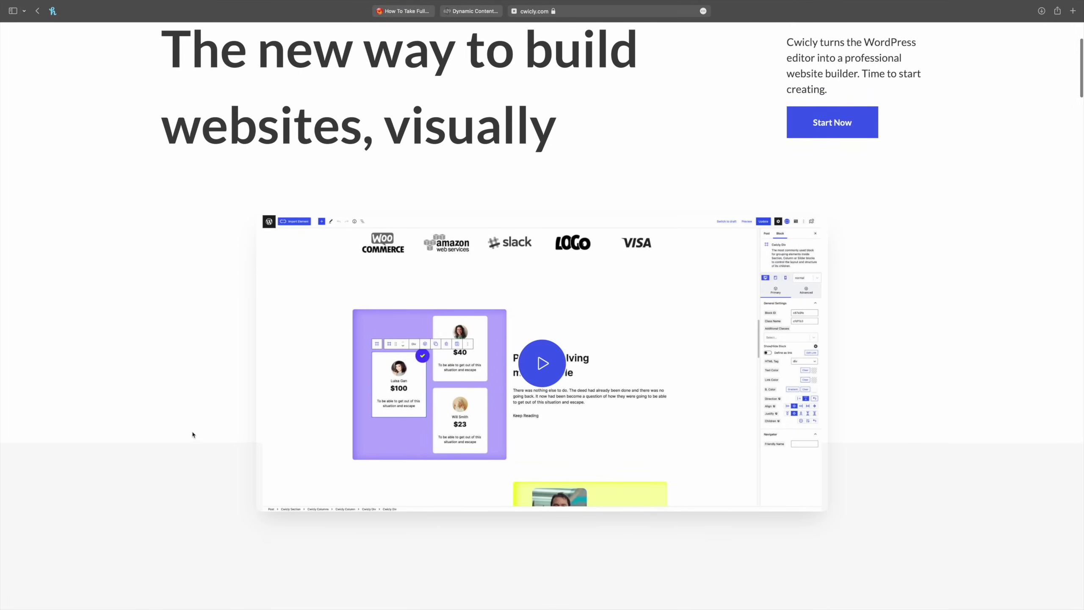
{"action": "scroll", "coordinate": [192, 435], "scroll_direction": "down", "scroll_amount": 2}
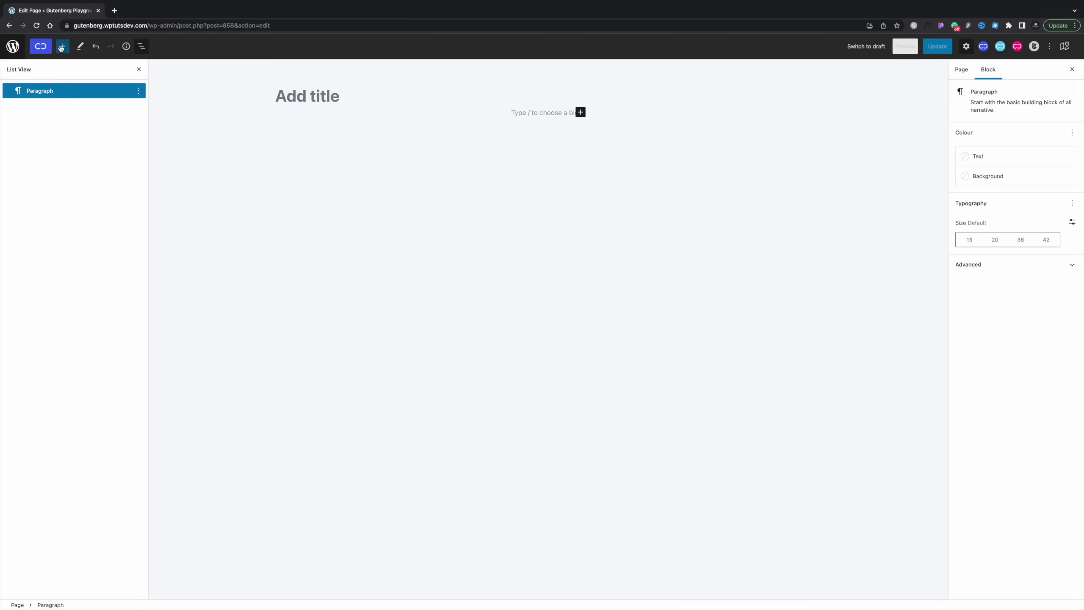
Insert a Cwicly Section containing a three-column Columns block
{"action": "left_click", "coordinate": [61, 47]}
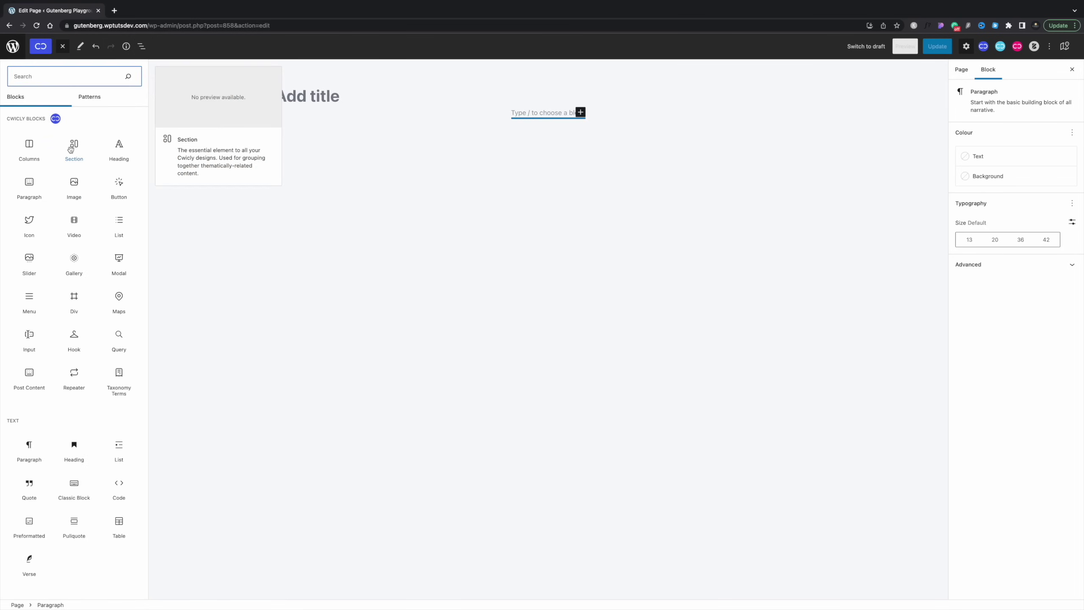
{"action": "left_click", "coordinate": [73, 145]}
{"action": "left_click", "coordinate": [232, 106]}
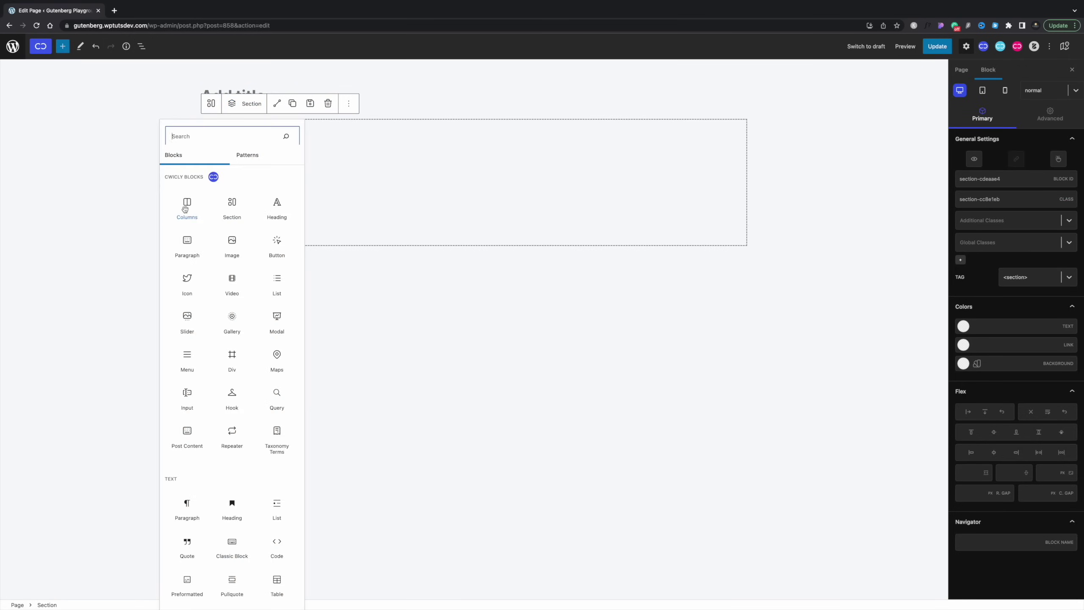
{"action": "left_click", "coordinate": [185, 209]}
{"action": "left_click", "coordinate": [442, 322]}
Add an Image block with the leaf photo to the first column
{"action": "left_click", "coordinate": [141, 45]}
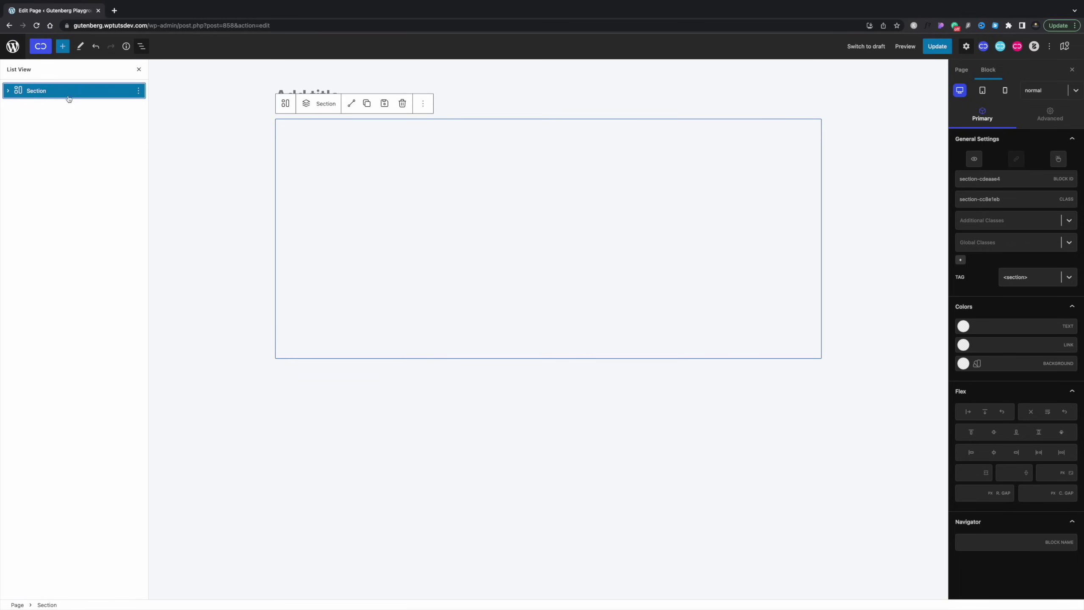
{"action": "left_click", "coordinate": [60, 121]}
{"action": "left_click", "coordinate": [515, 207]}
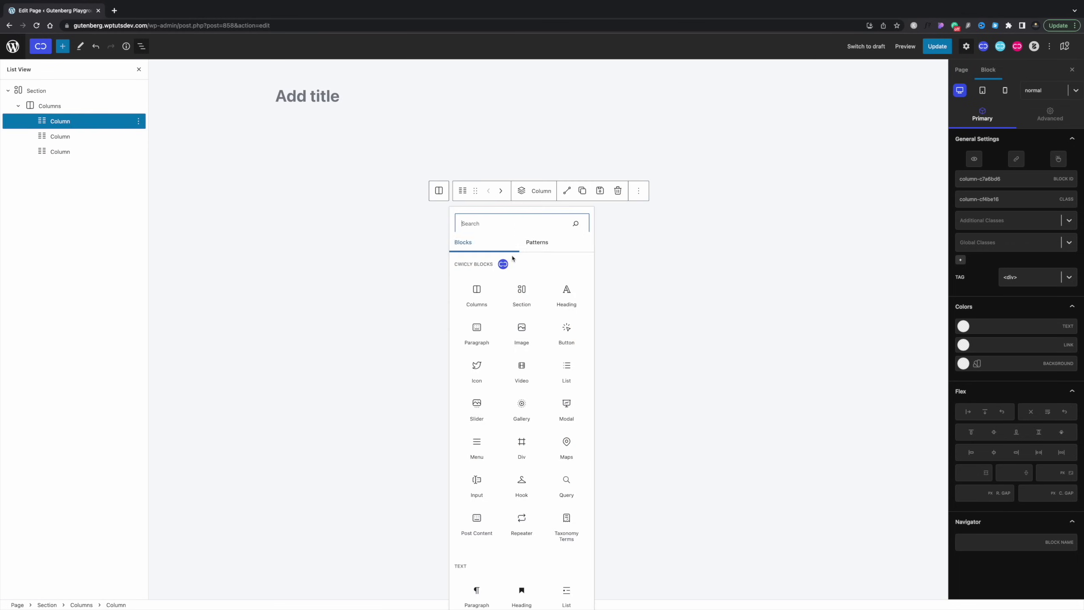
{"action": "left_click", "coordinate": [524, 328]}
{"action": "left_click", "coordinate": [525, 333]}
{"action": "left_click", "coordinate": [1050, 585]}
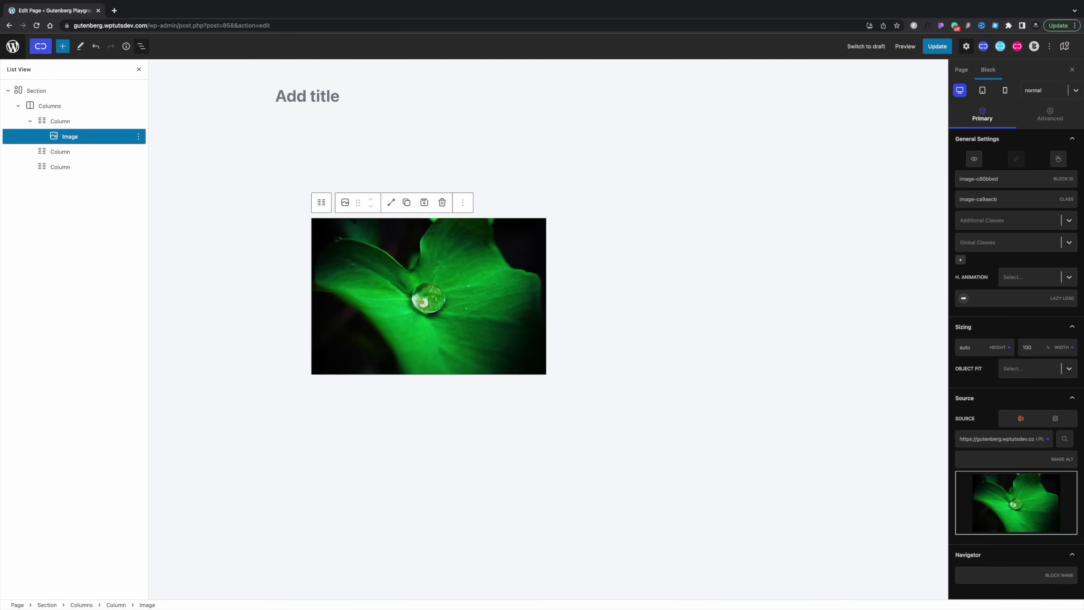
Add a Paragraph block to the second column
{"action": "left_click", "coordinate": [765, 308]}
{"action": "left_click", "coordinate": [765, 307]}
{"action": "left_click", "coordinate": [716, 435]}
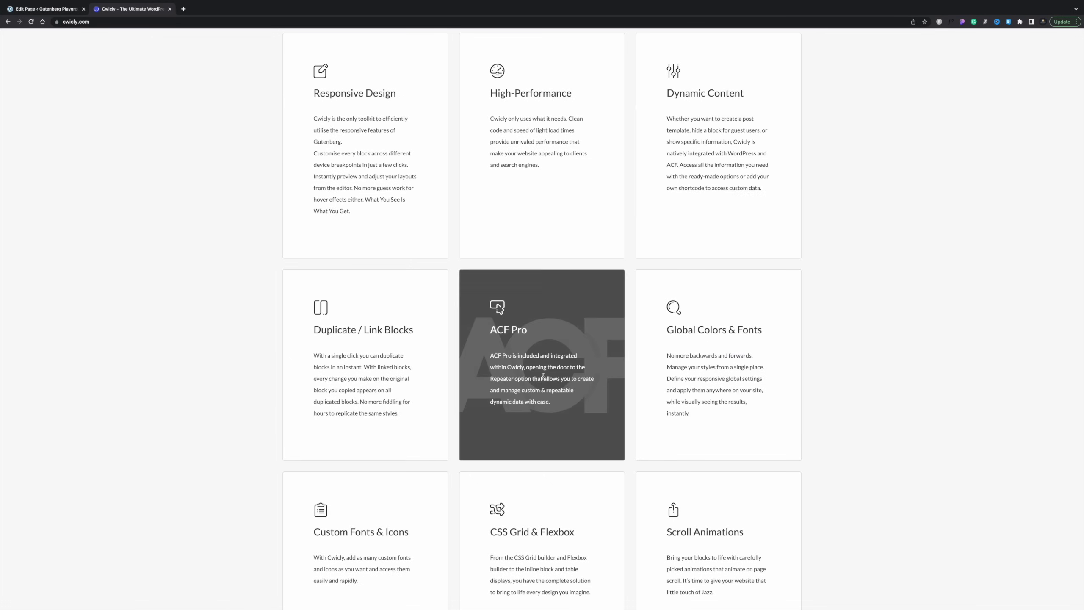
Scroll through the Cwicly feature cards such as Responsive Design, ACF Pro and CSS Grid & Flexbox
{"action": "scroll", "coordinate": [543, 376], "scroll_direction": "down", "scroll_amount": 2}
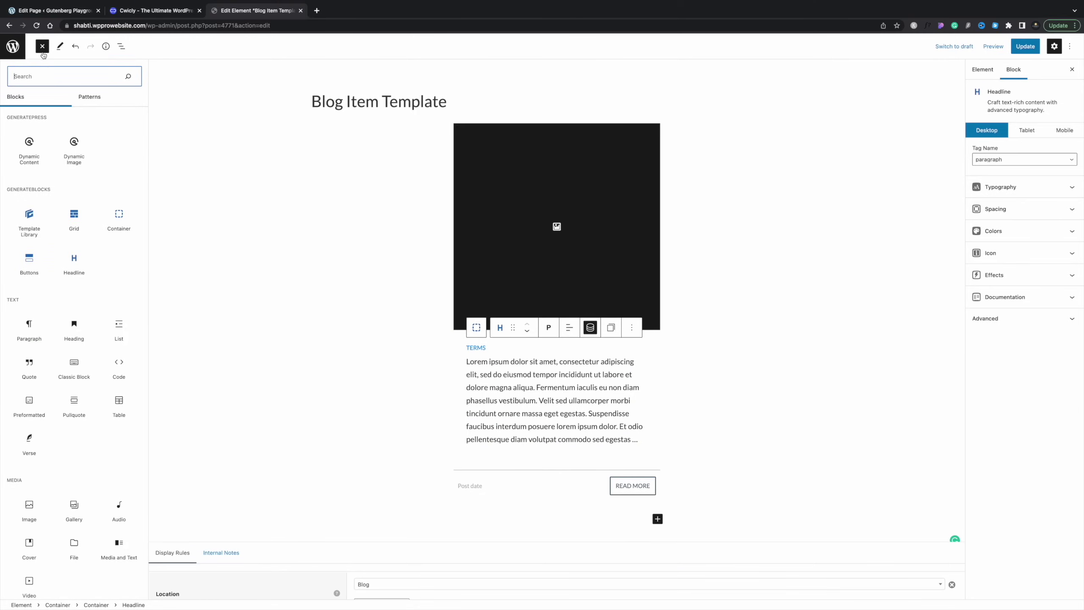
Add a GenerateBlocks Headline with dynamic text set to Title and dynamic link set to Single post
{"action": "left_click", "coordinate": [73, 259]}
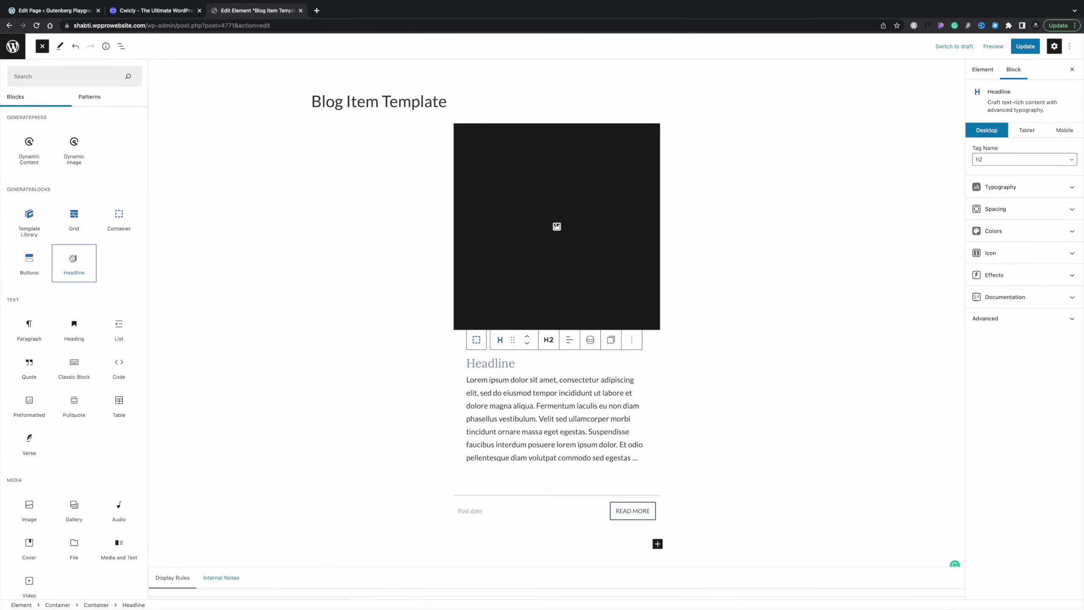
{"action": "left_click", "coordinate": [541, 366]}
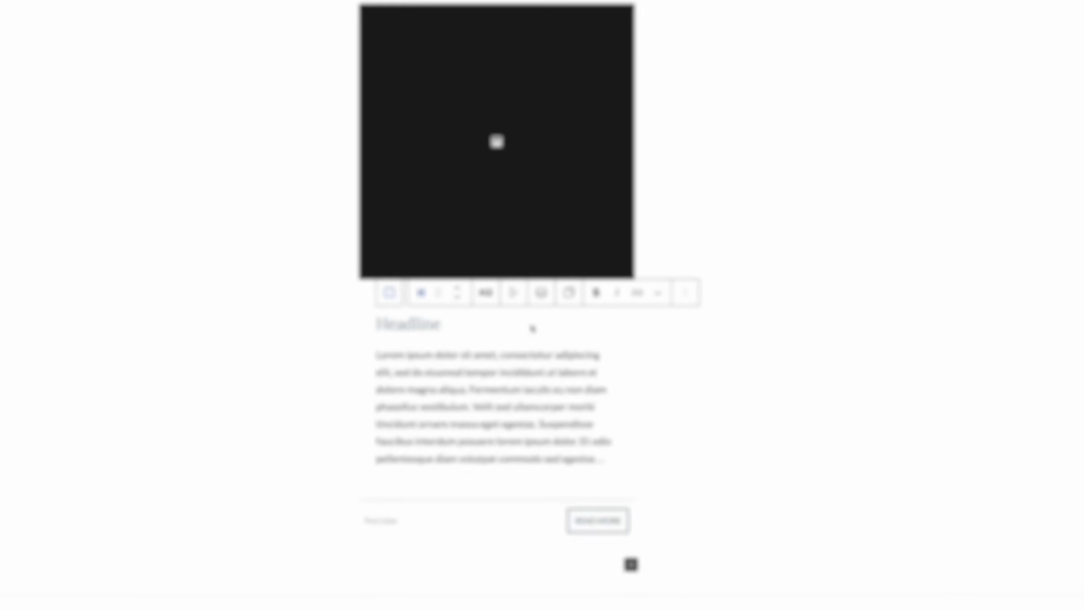
{"action": "left_click", "coordinate": [517, 338]}
{"action": "left_click", "coordinate": [616, 299]}
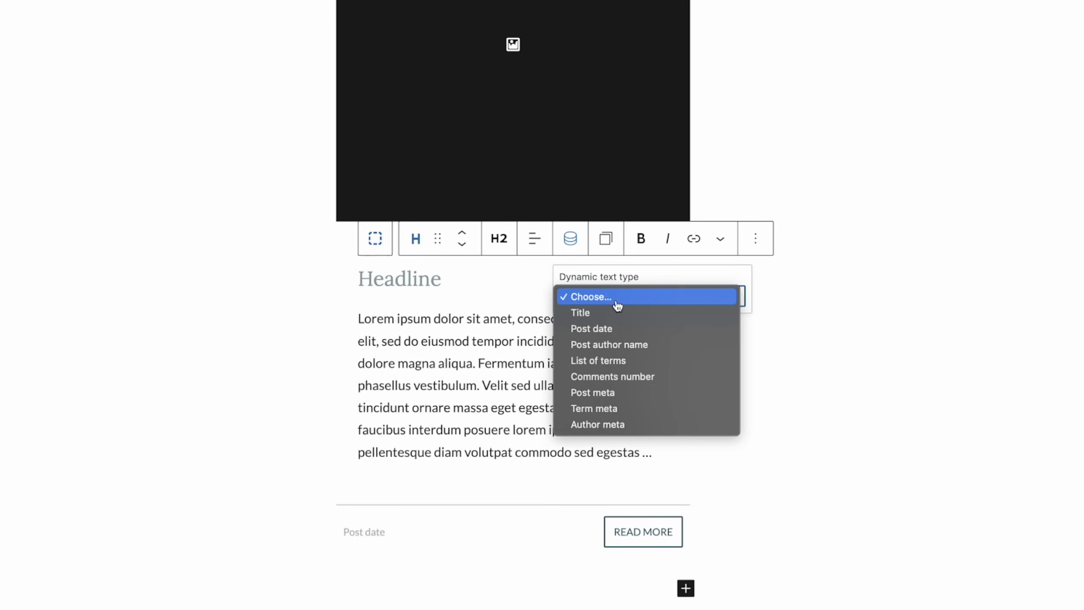
{"action": "left_click", "coordinate": [612, 314]}
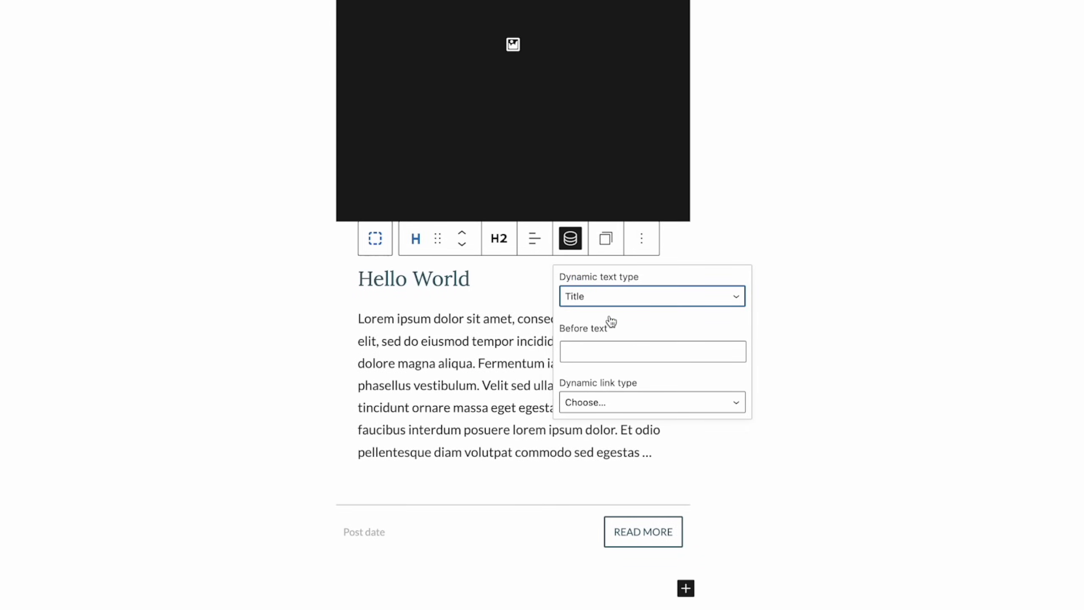
{"action": "left_click", "coordinate": [616, 404]}
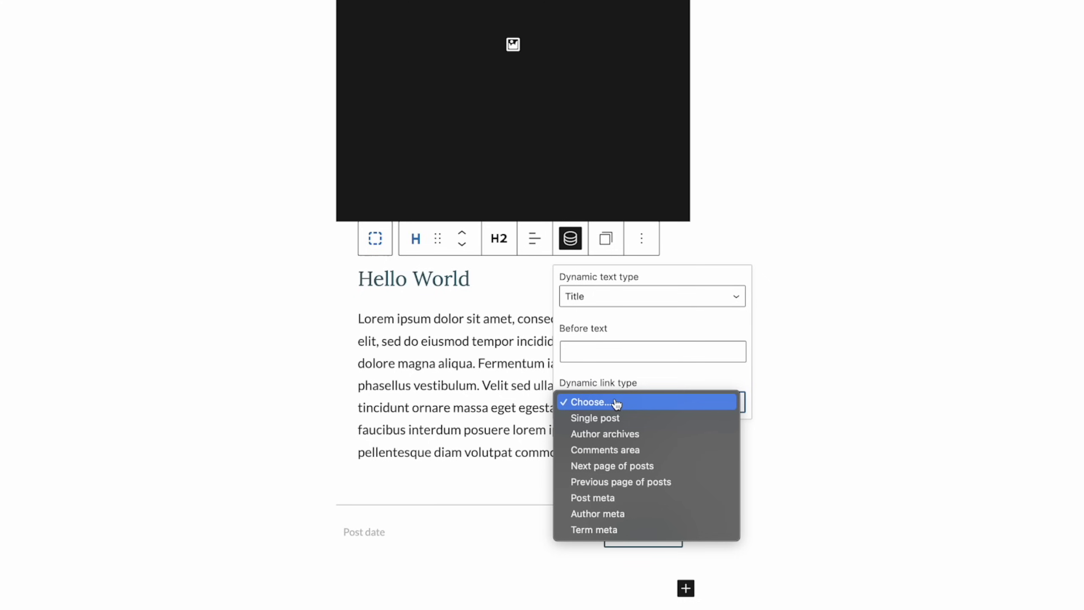
{"action": "left_click", "coordinate": [615, 418]}
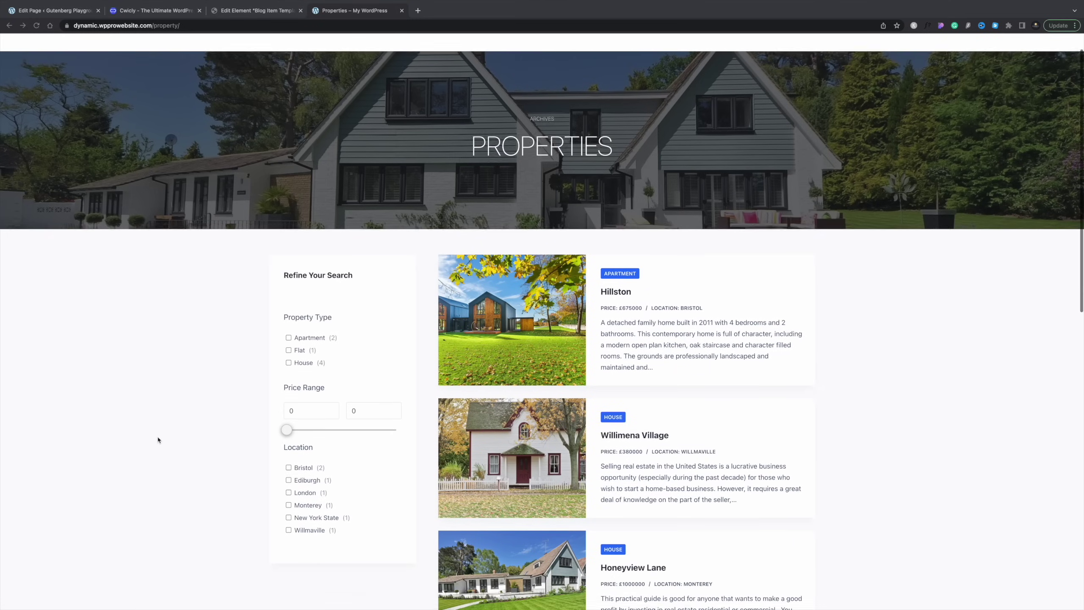
Filter the property archive to the Bristol location and open the Hillston listing
{"action": "scroll", "coordinate": [158, 440], "scroll_direction": "down", "scroll_amount": 4}
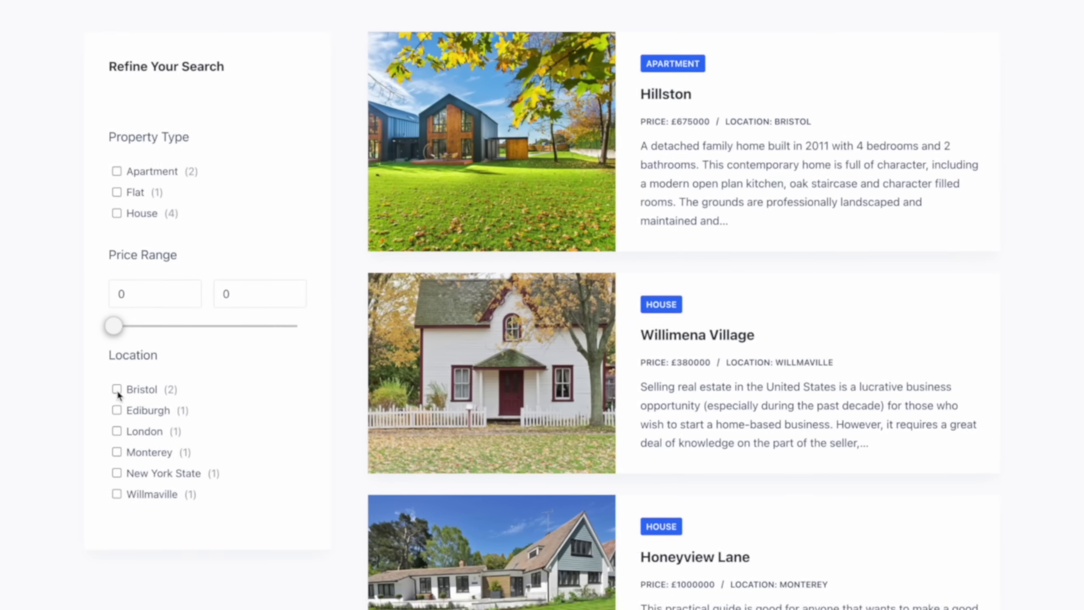
{"action": "left_click", "coordinate": [289, 321]}
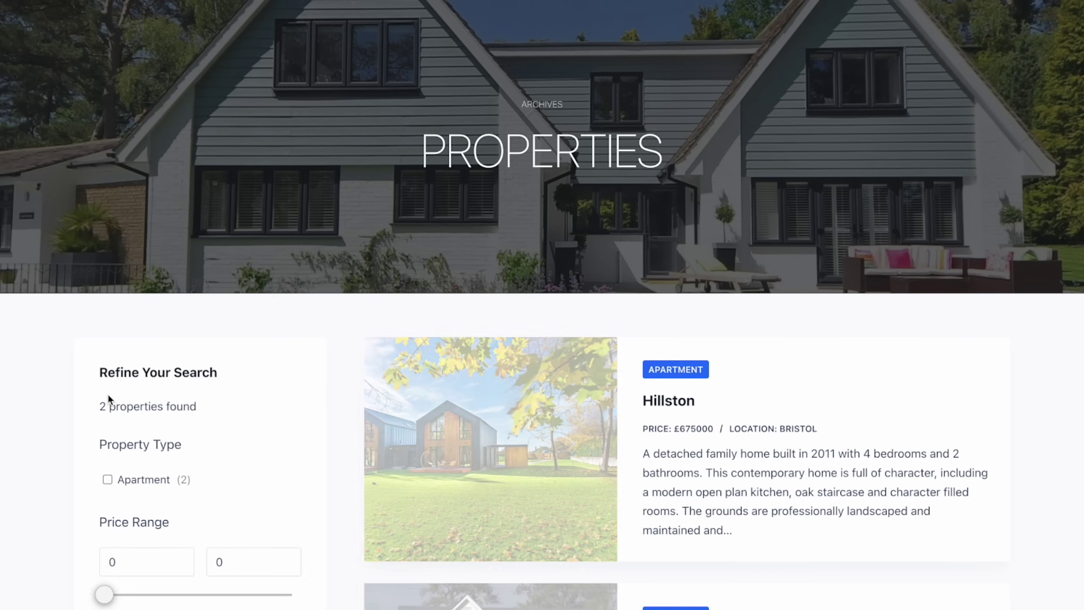
{"action": "left_click", "coordinate": [561, 469]}
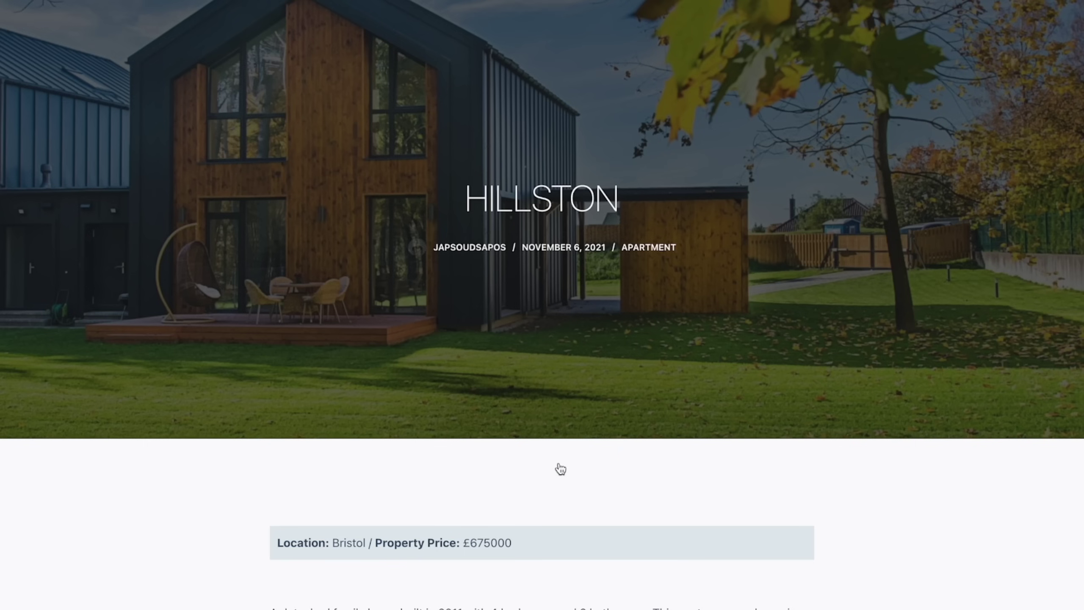
{"action": "scroll", "coordinate": [557, 468], "scroll_direction": "down", "scroll_amount": 6}
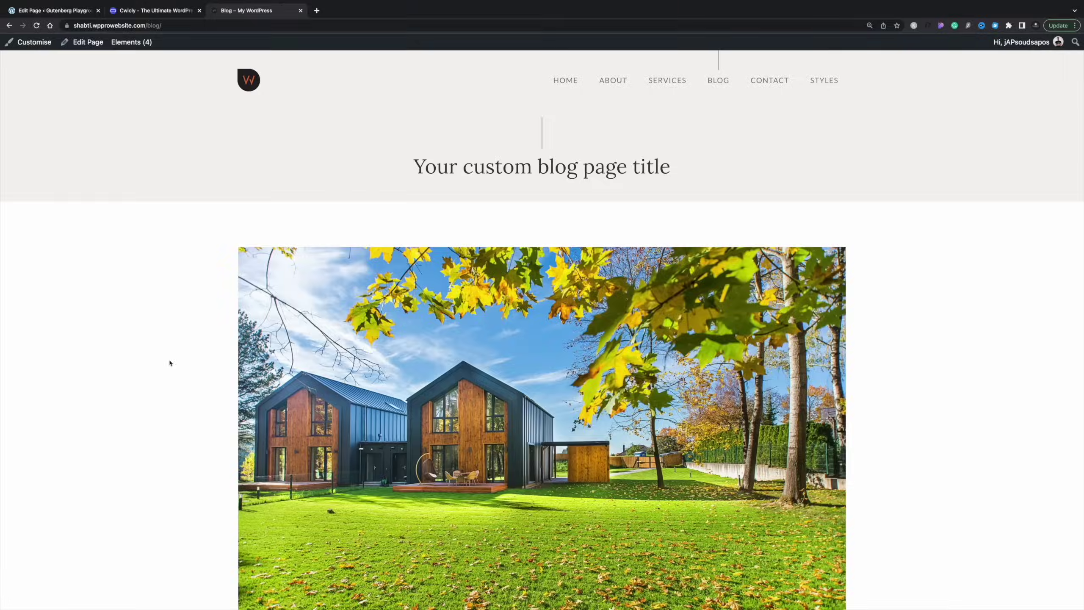
Open the Blog Item Template for editing and select its READ MORE button
{"action": "mouse_move", "coordinate": [131, 42]}
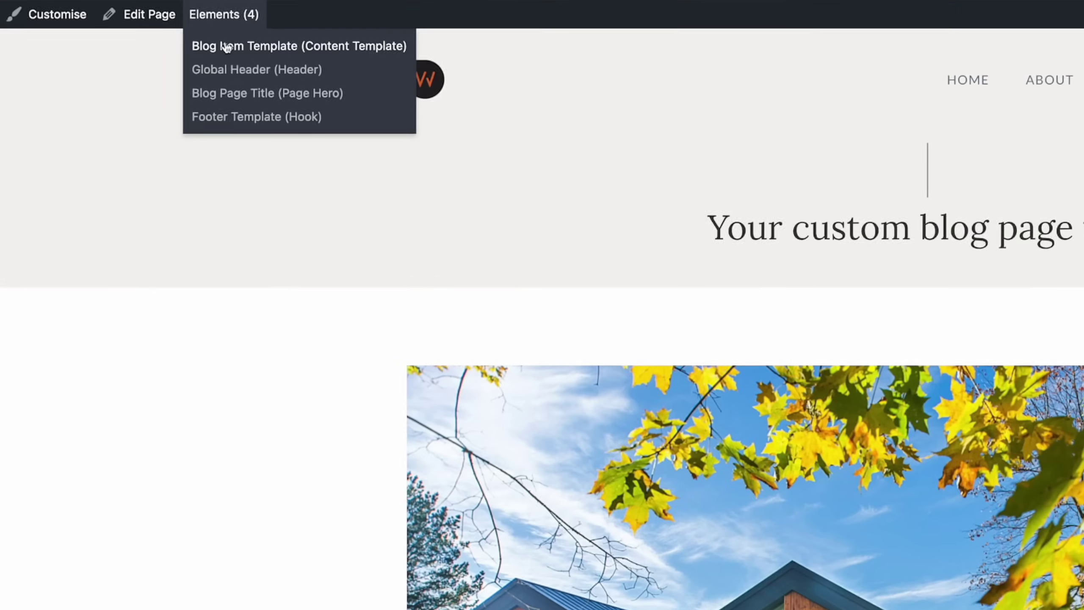
{"action": "left_click", "coordinate": [227, 46]}
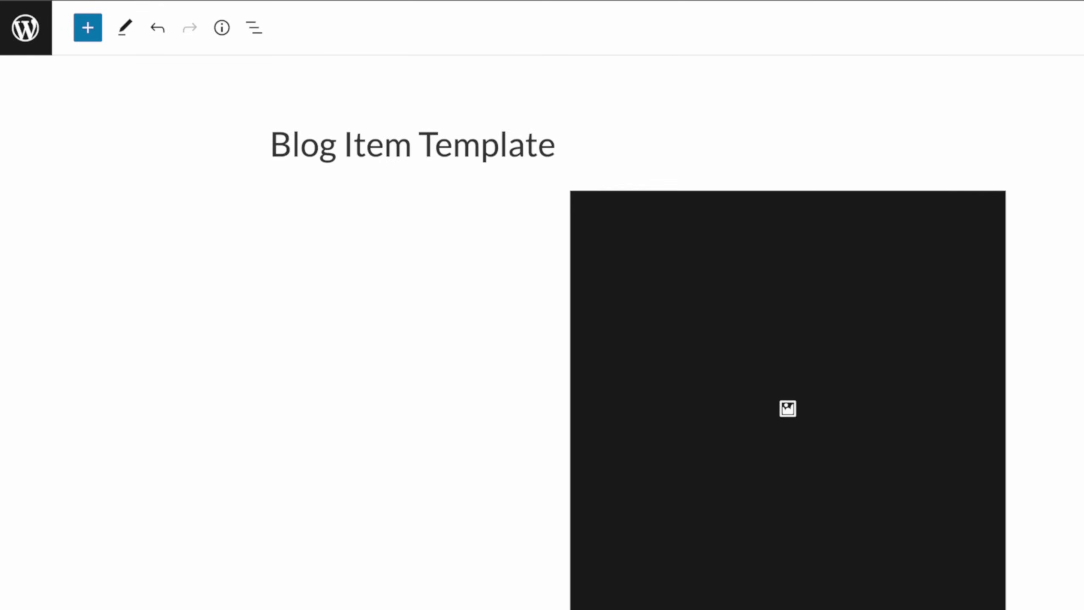
{"action": "scroll", "coordinate": [470, 385], "scroll_direction": "down", "scroll_amount": 2}
{"action": "left_click", "coordinate": [564, 522]}
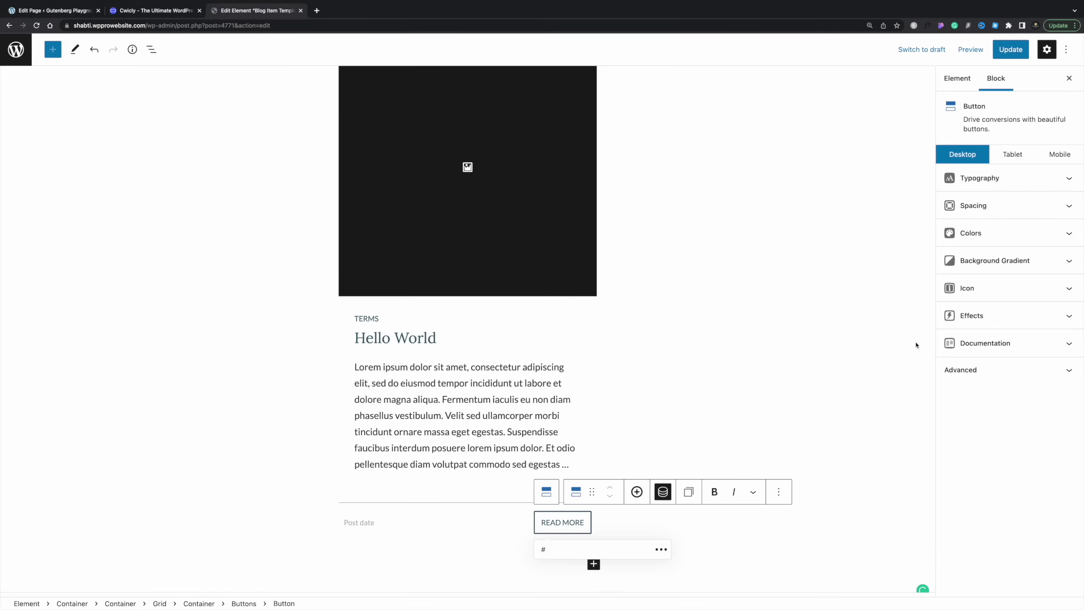
Give the READ MORE button a purple background, white text and purple border, then Update
{"action": "left_click", "coordinate": [973, 233]}
{"action": "left_click", "coordinate": [1068, 281]}
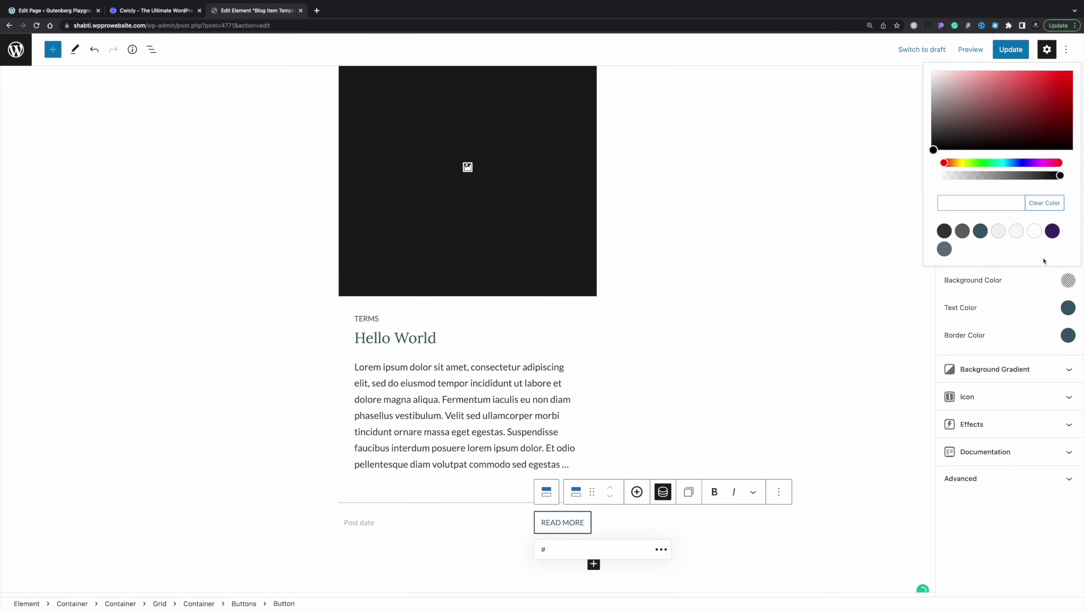
{"action": "left_click", "coordinate": [1052, 231]}
{"action": "left_click", "coordinate": [1070, 313]}
{"action": "left_click", "coordinate": [1033, 261]}
{"action": "left_click", "coordinate": [1069, 338]}
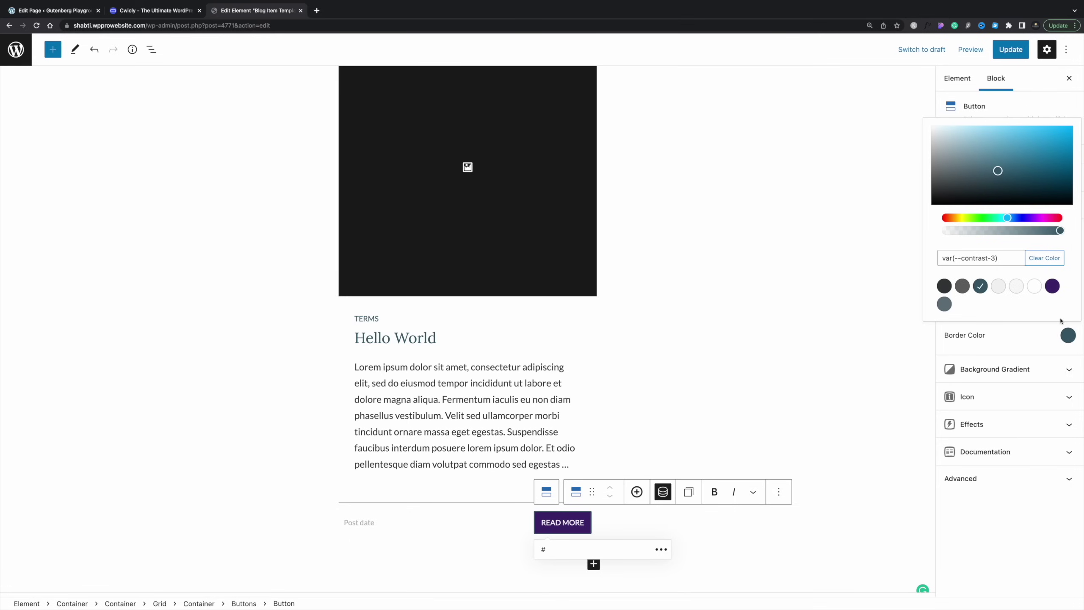
{"action": "left_click", "coordinate": [1052, 286]}
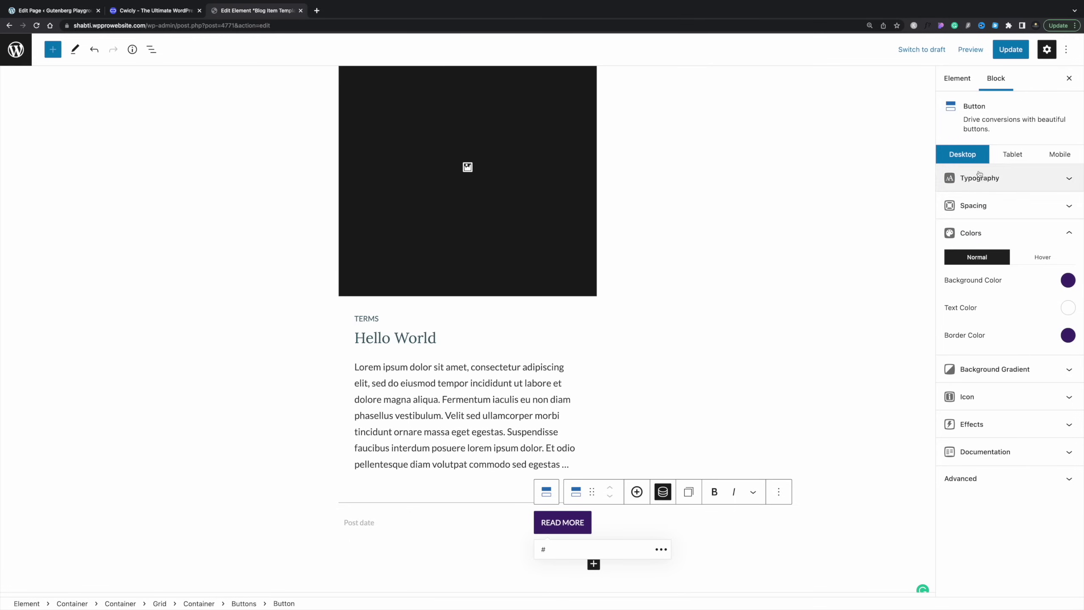
{"action": "left_click", "coordinate": [1013, 51]}
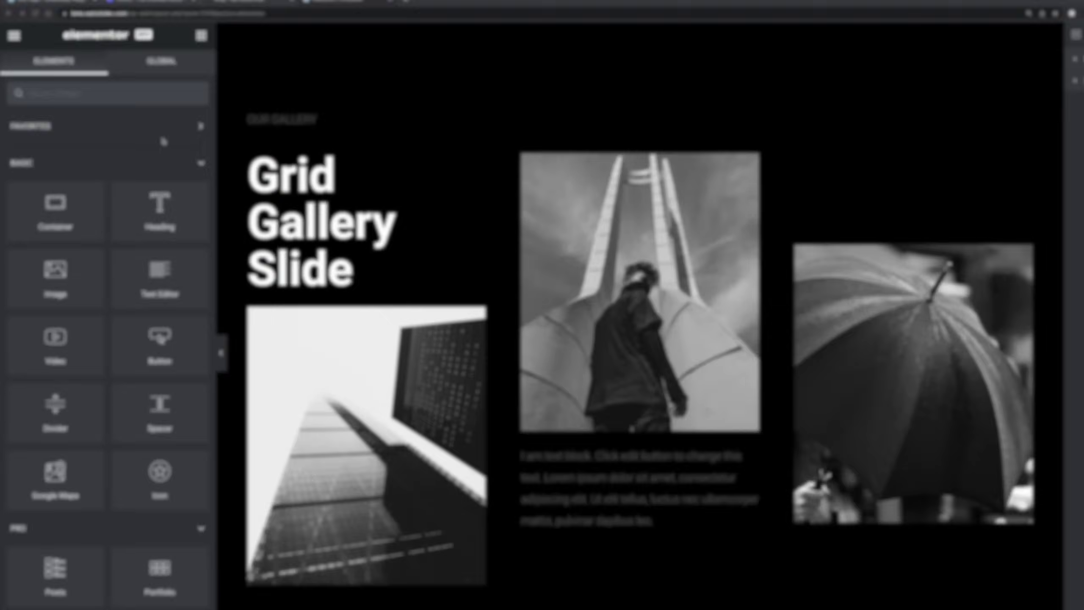
In Site Settings > Global Colors, shift the Accent colour to a lighter yellow-green
{"action": "left_click", "coordinate": [14, 35]}
{"action": "left_click", "coordinate": [84, 112]}
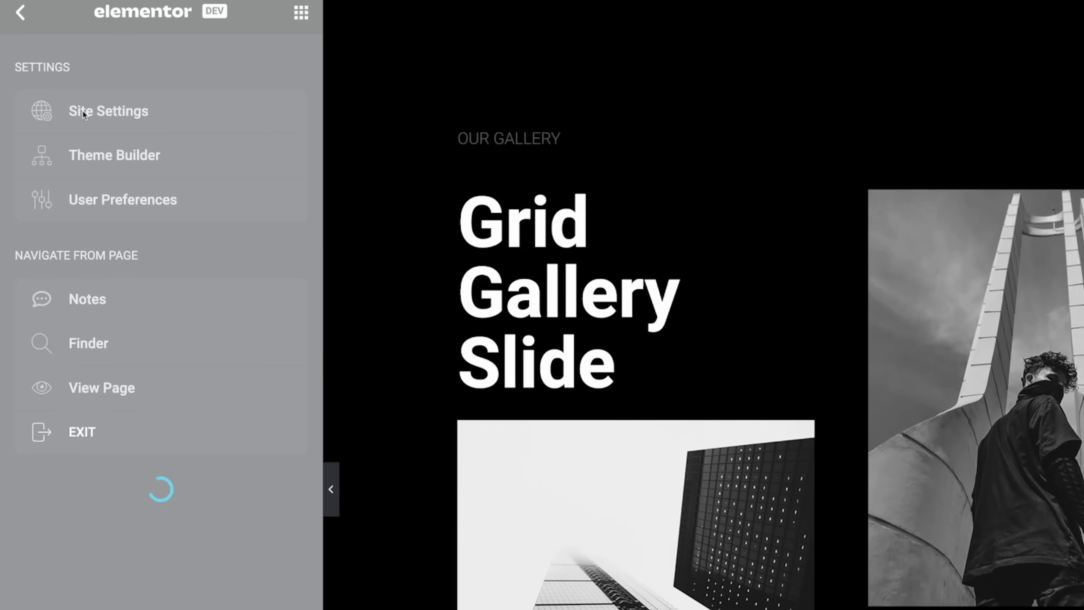
{"action": "left_click", "coordinate": [100, 124]}
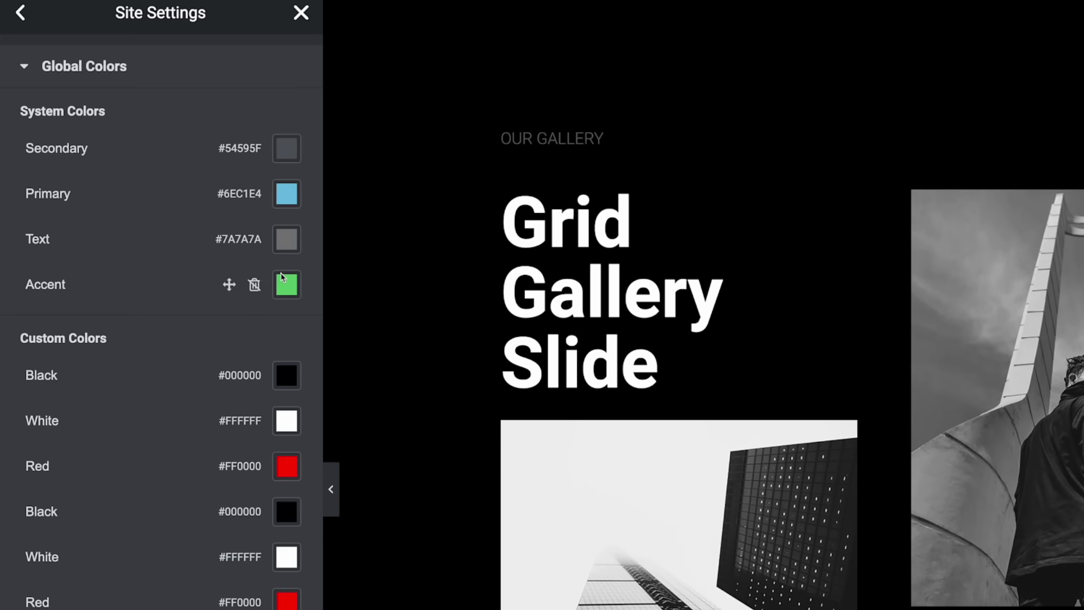
{"action": "left_click", "coordinate": [287, 284]}
{"action": "left_click_drag", "start_coordinate": [126, 562], "coordinate": [91, 562]}
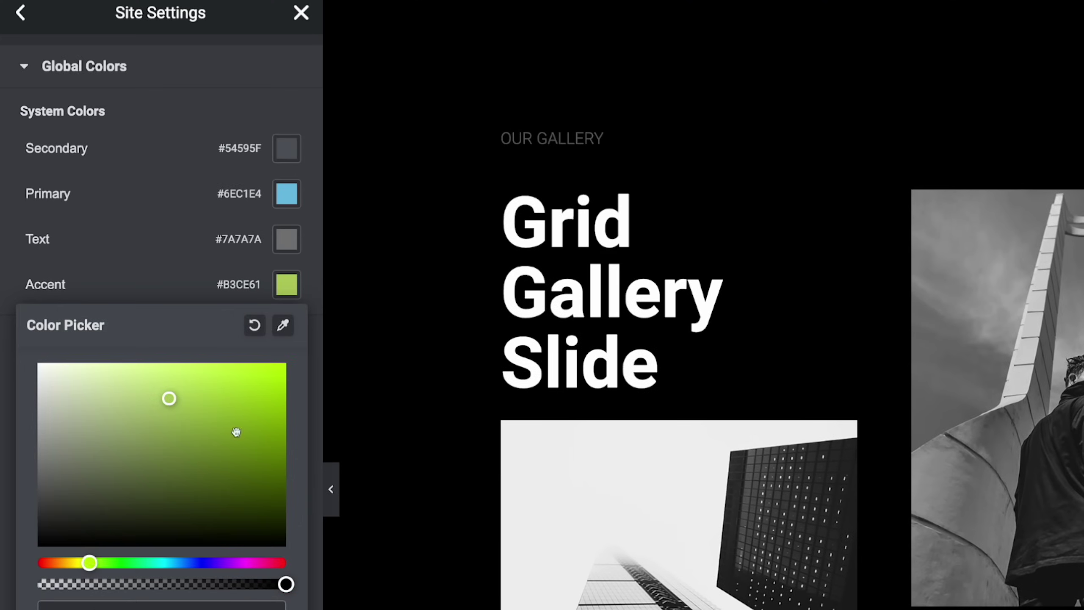
{"action": "left_click", "coordinate": [142, 281]}
Set the site typography Paragraph Spacing to 1.2
{"action": "left_click", "coordinate": [20, 14]}
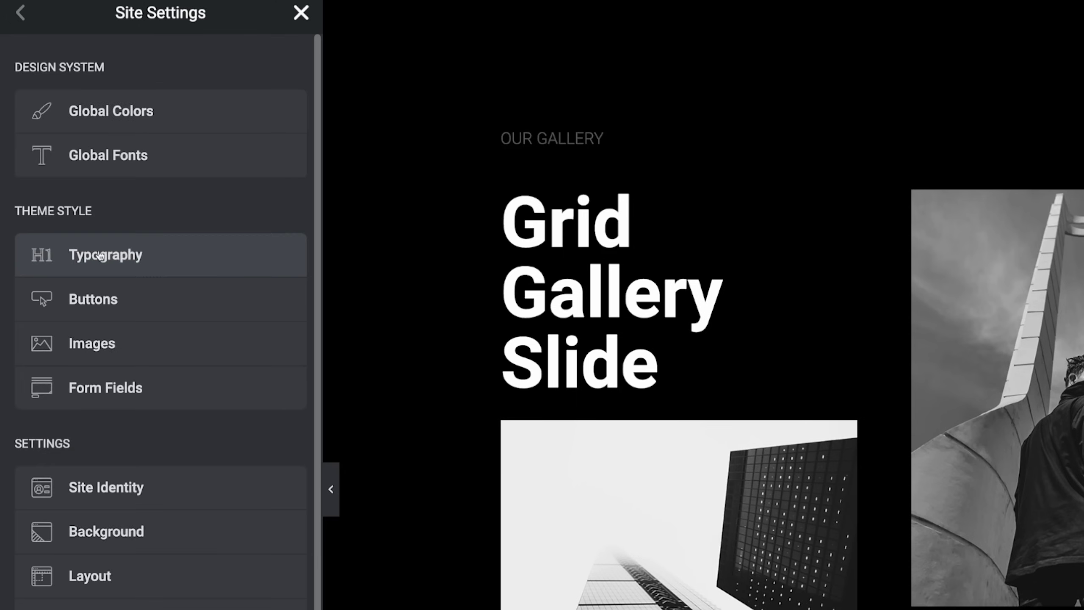
{"action": "left_click", "coordinate": [99, 254]}
{"action": "left_click", "coordinate": [261, 390]}
{"action": "type", "text": "1.2"}
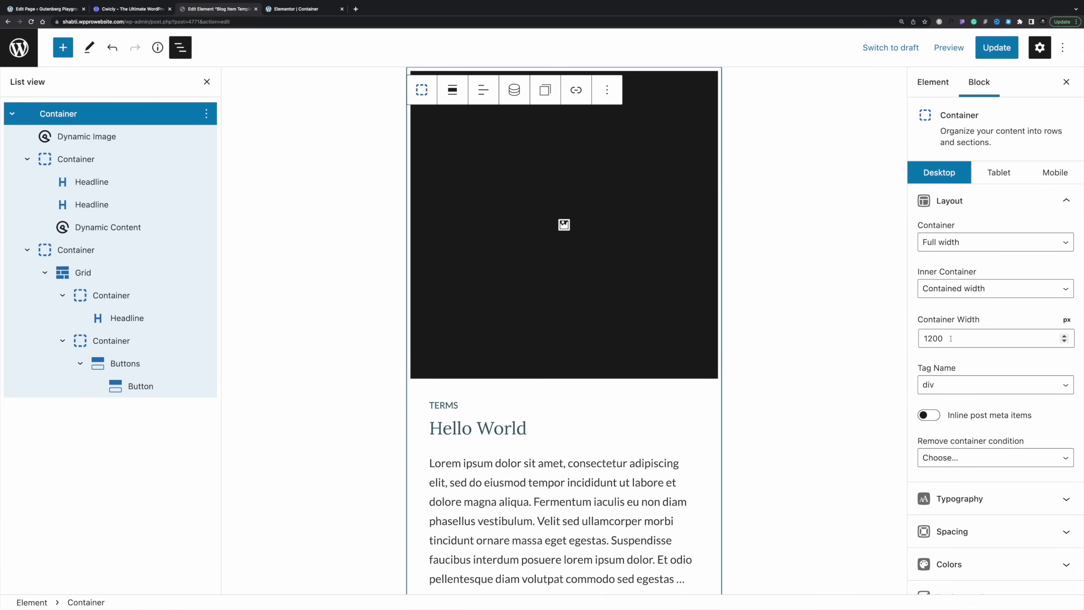
Set the container's background to var(--base) light grey and text colour to var(--contrast-3) dark teal
{"action": "scroll", "coordinate": [951, 338], "scroll_direction": "down", "scroll_amount": 4}
{"action": "left_click", "coordinate": [948, 413]}
{"action": "scroll", "coordinate": [948, 408], "scroll_direction": "down", "scroll_amount": 3}
{"action": "scroll", "coordinate": [948, 408], "scroll_direction": "down", "scroll_amount": 1}
{"action": "left_click", "coordinate": [1065, 329]}
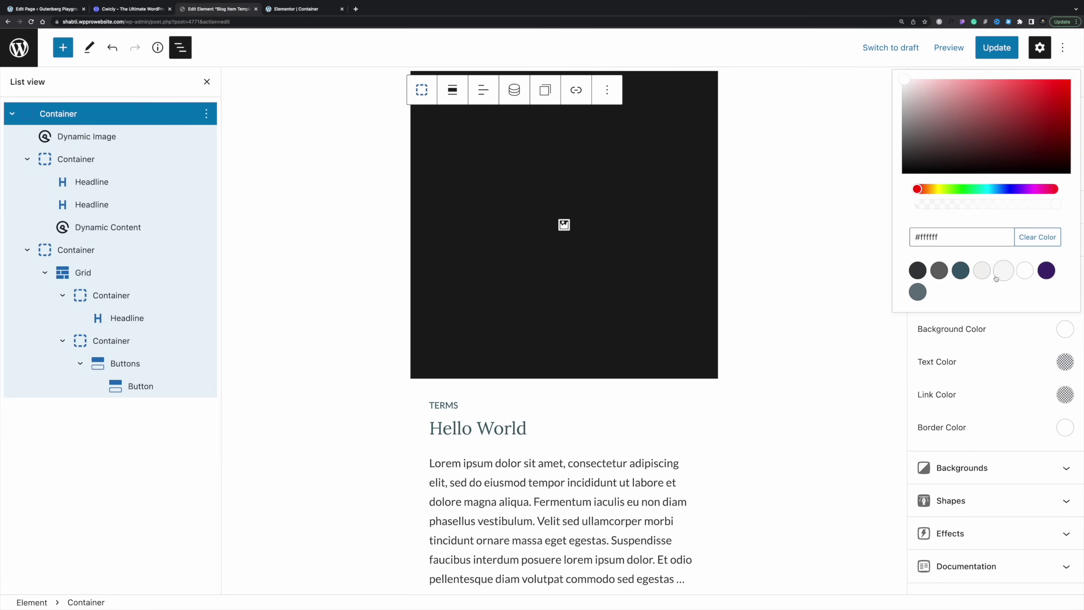
{"action": "left_click", "coordinate": [983, 271]}
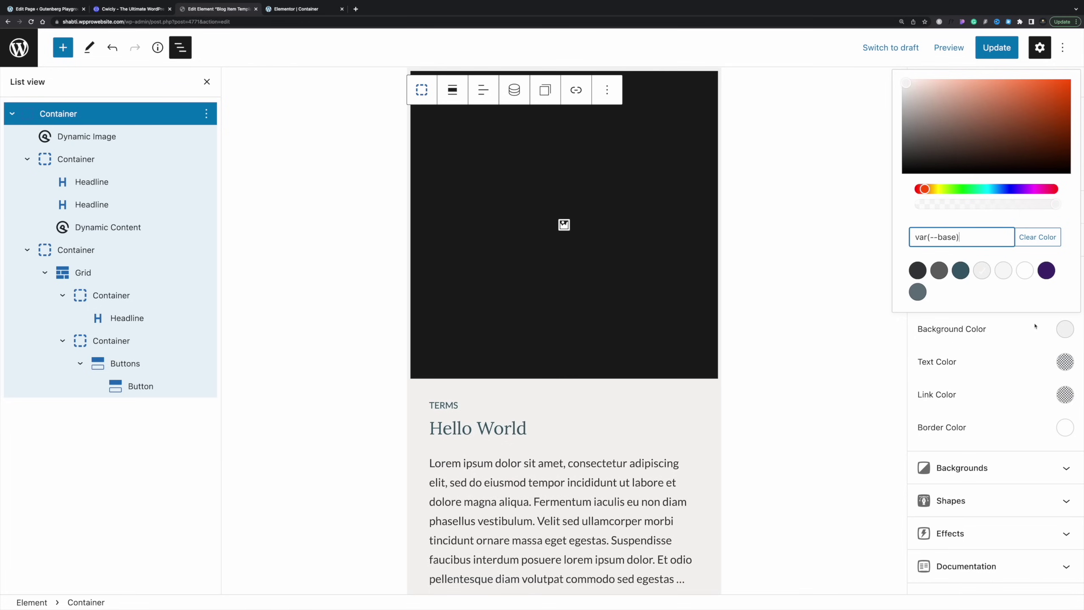
{"action": "left_click", "coordinate": [1066, 369]}
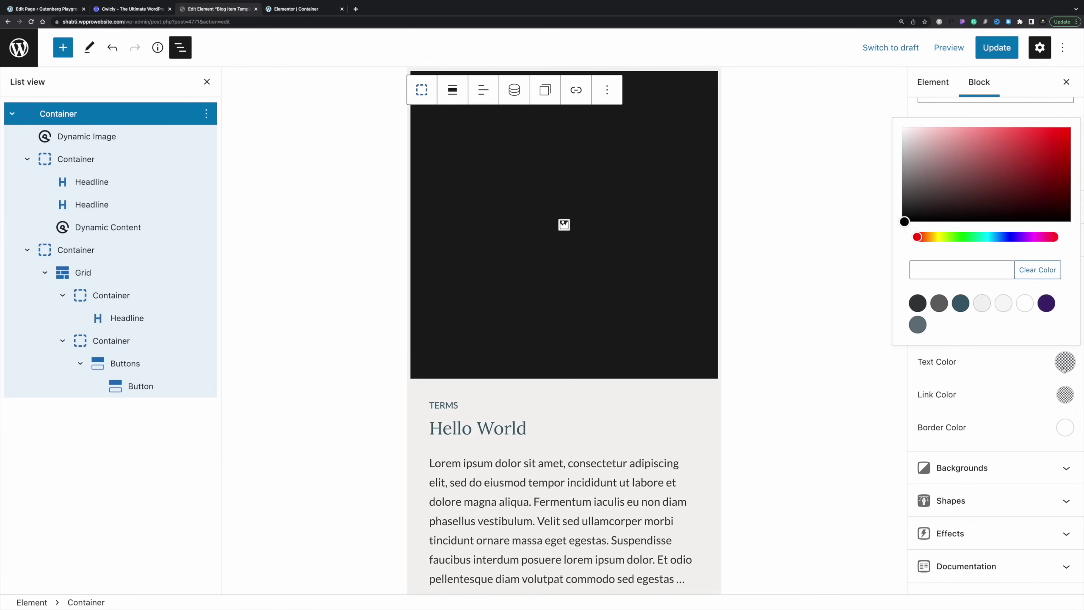
{"action": "left_click", "coordinate": [961, 303]}
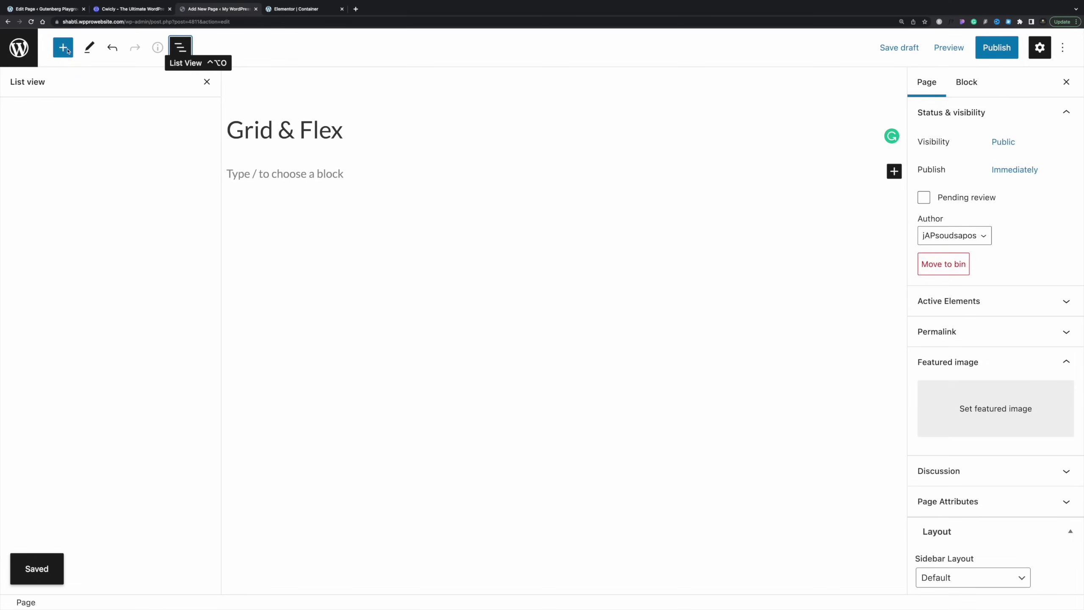
Insert a Container holding a four-column Grid
{"action": "left_click", "coordinate": [63, 47]}
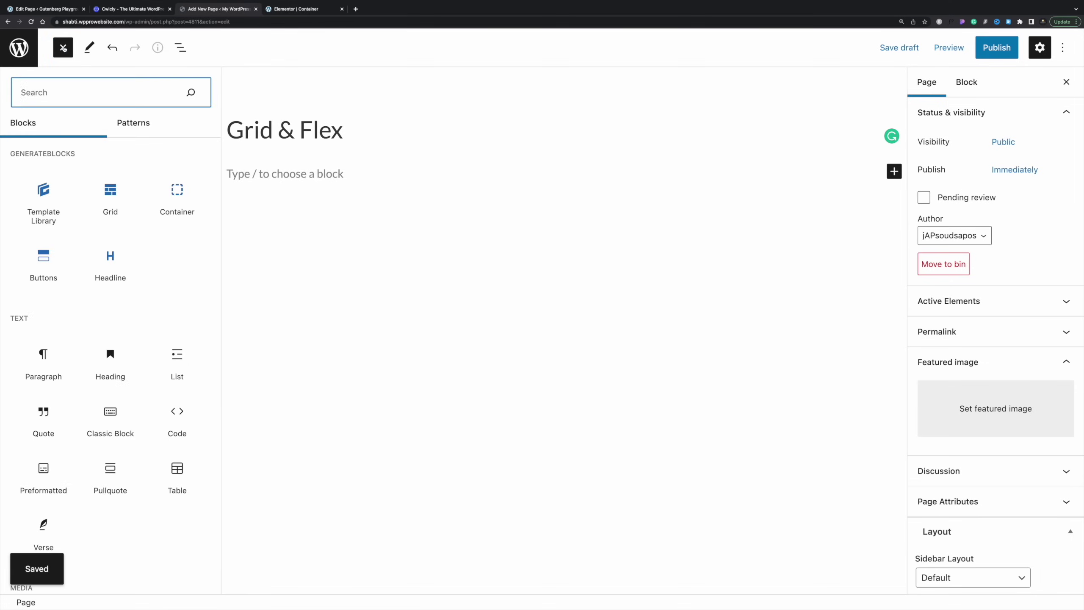
{"action": "left_click", "coordinate": [177, 192]}
{"action": "left_click", "coordinate": [316, 183]}
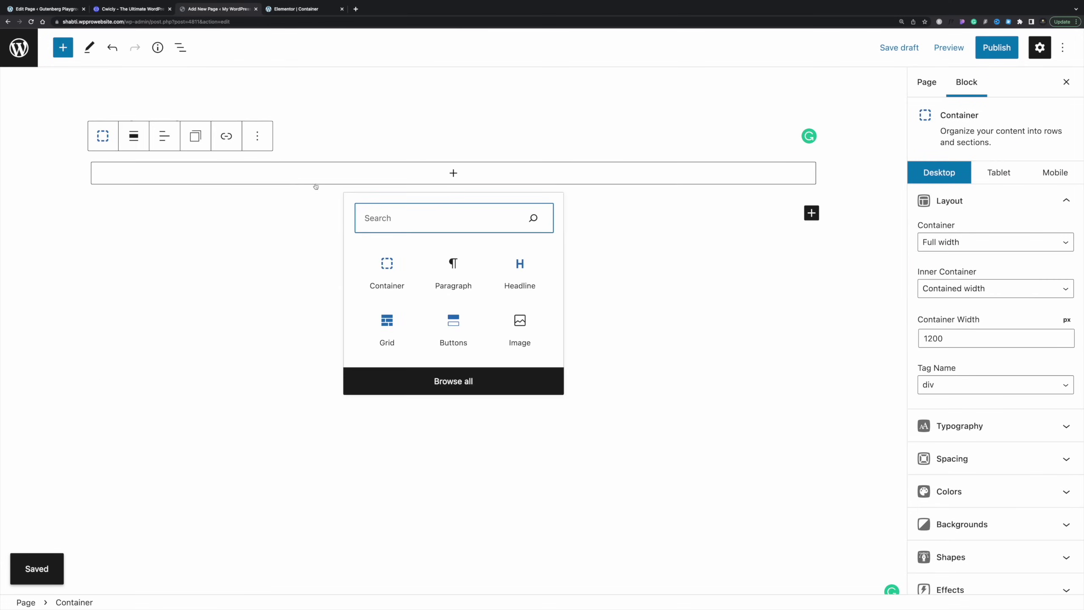
{"action": "left_click", "coordinate": [387, 321]}
{"action": "left_click", "coordinate": [523, 252]}
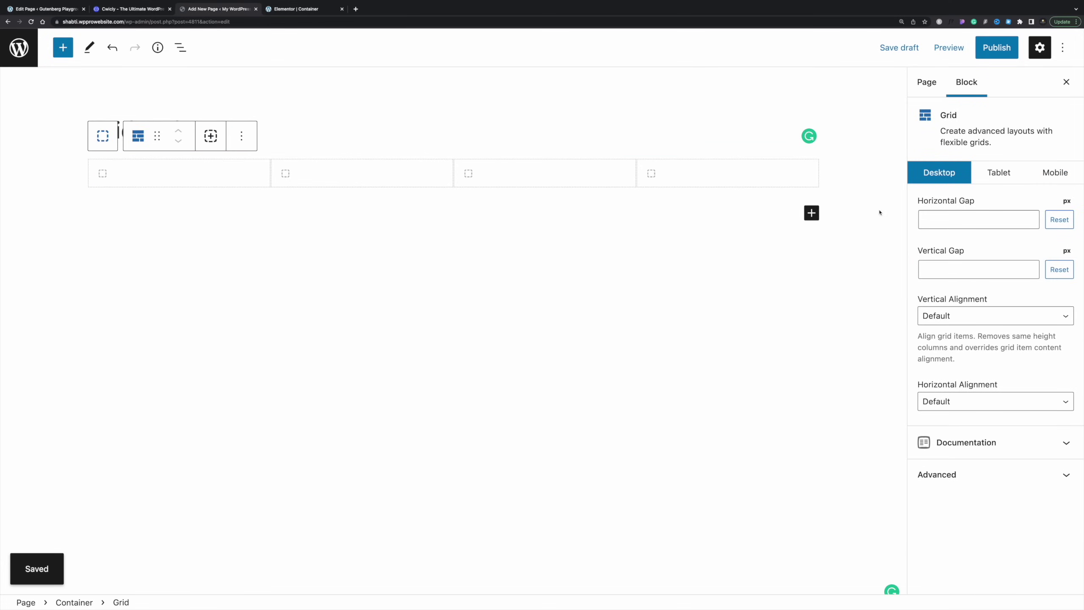
{"action": "left_click", "coordinate": [129, 136]}
Set the four grid container widths to 33%, 50%, 50% and 50%
{"action": "left_click", "coordinate": [180, 47]}
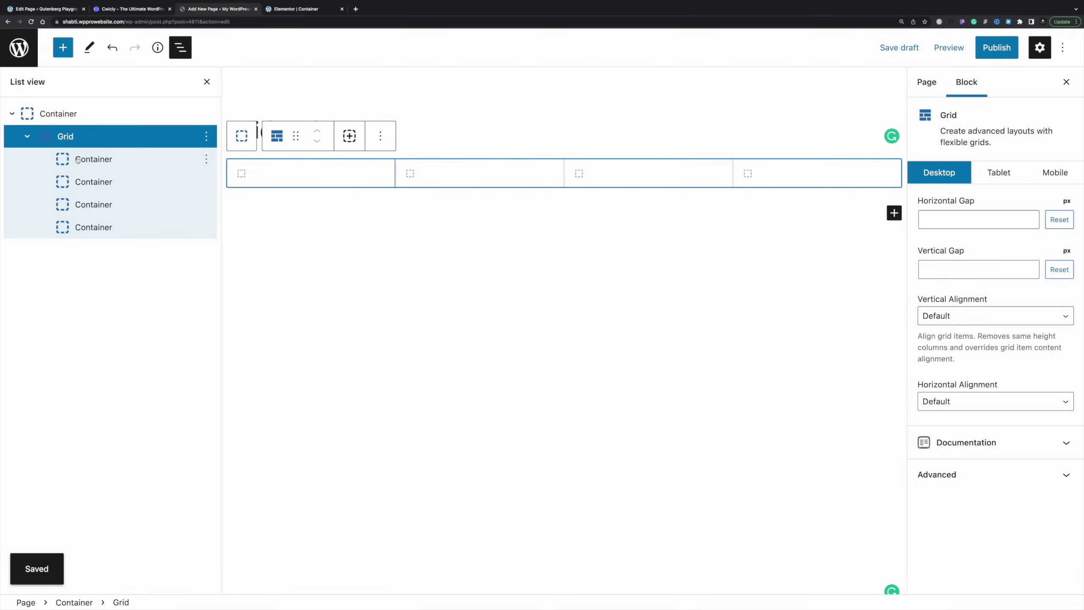
{"action": "left_click", "coordinate": [93, 158]}
{"action": "left_click", "coordinate": [962, 247]}
{"action": "left_click", "coordinate": [606, 181]}
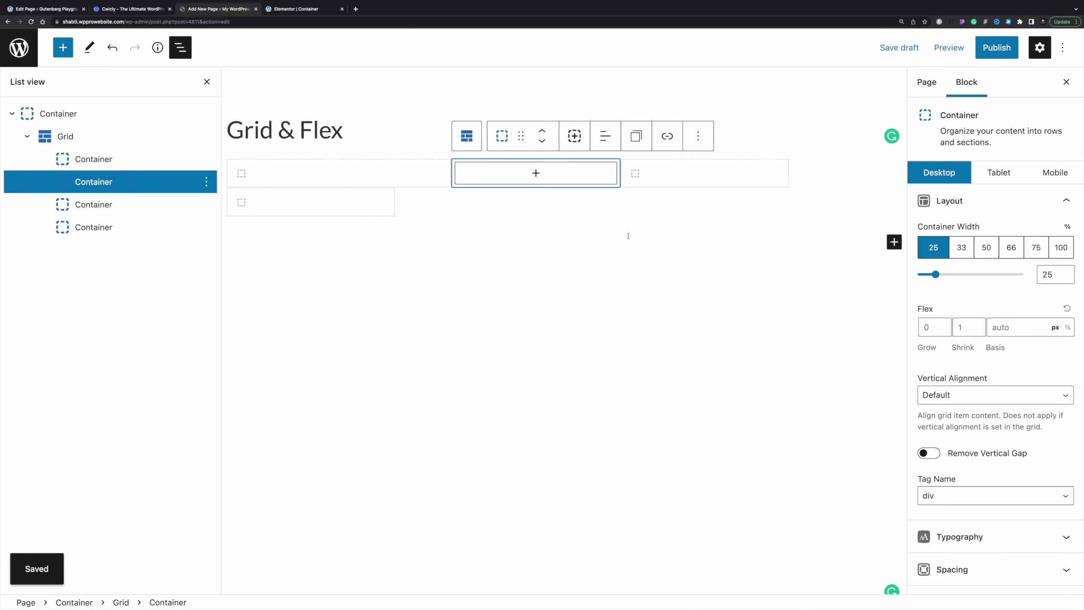
{"action": "left_click", "coordinate": [981, 252]}
{"action": "left_click", "coordinate": [144, 207]}
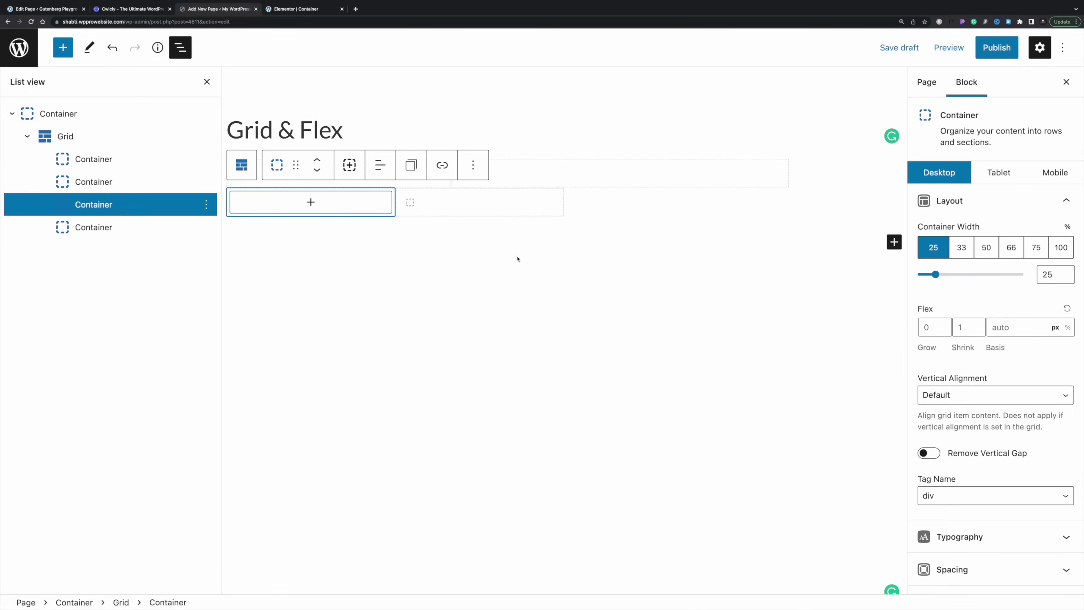
{"action": "left_click", "coordinate": [985, 248]}
{"action": "left_click", "coordinate": [144, 227]}
{"action": "left_click", "coordinate": [979, 252]}
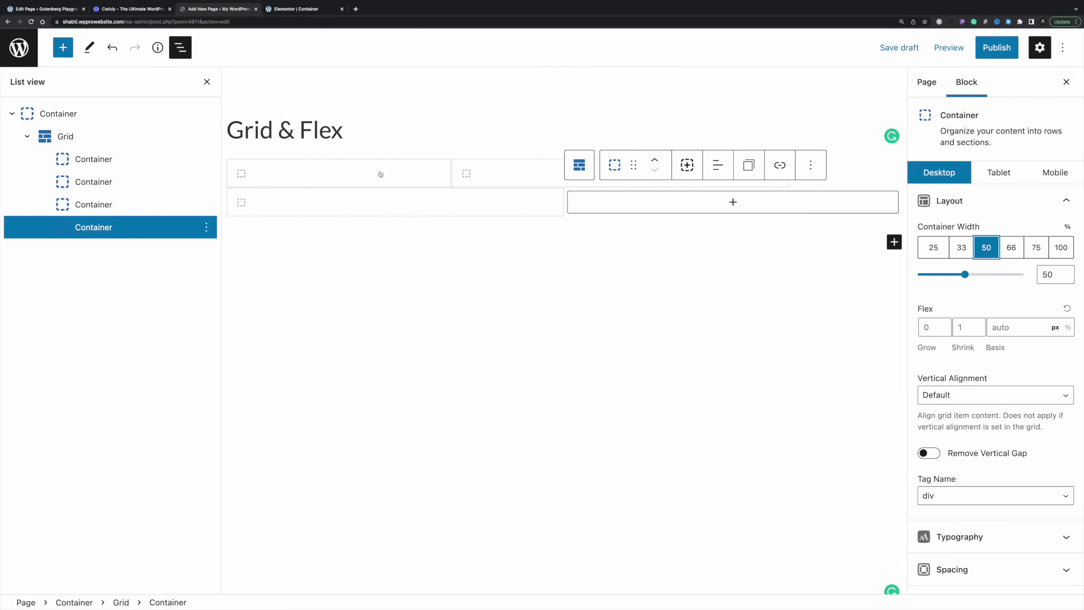
Add an Image of the snowy house from the Media Library to the first container
{"action": "left_click", "coordinate": [268, 179]}
{"action": "left_click", "coordinate": [337, 173]}
{"action": "left_click", "coordinate": [405, 329]}
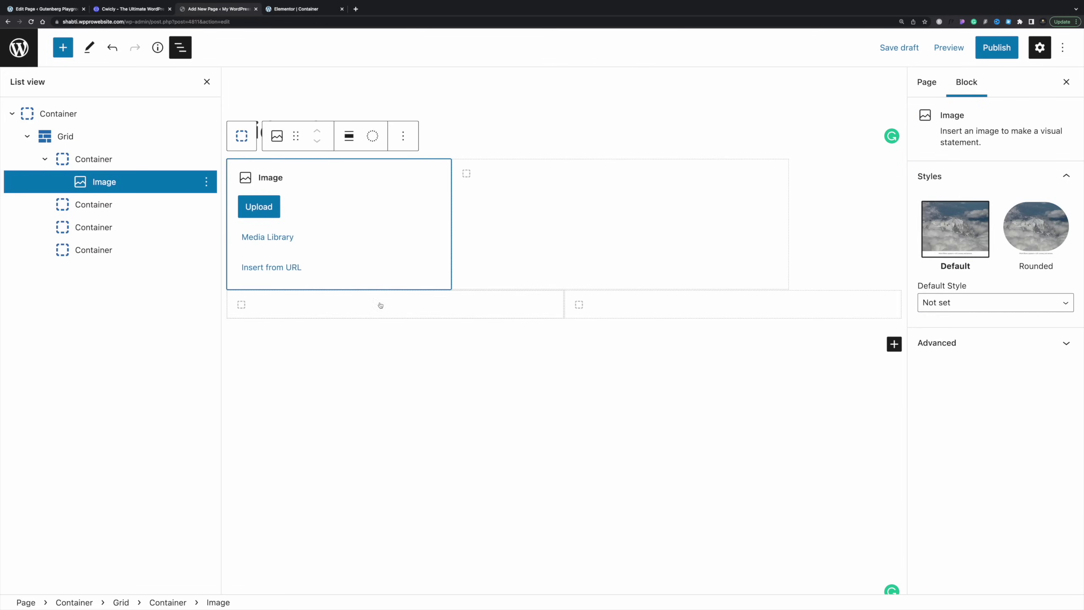
{"action": "left_click", "coordinate": [258, 236]}
{"action": "left_click", "coordinate": [70, 195]}
{"action": "left_click", "coordinate": [1027, 567]}
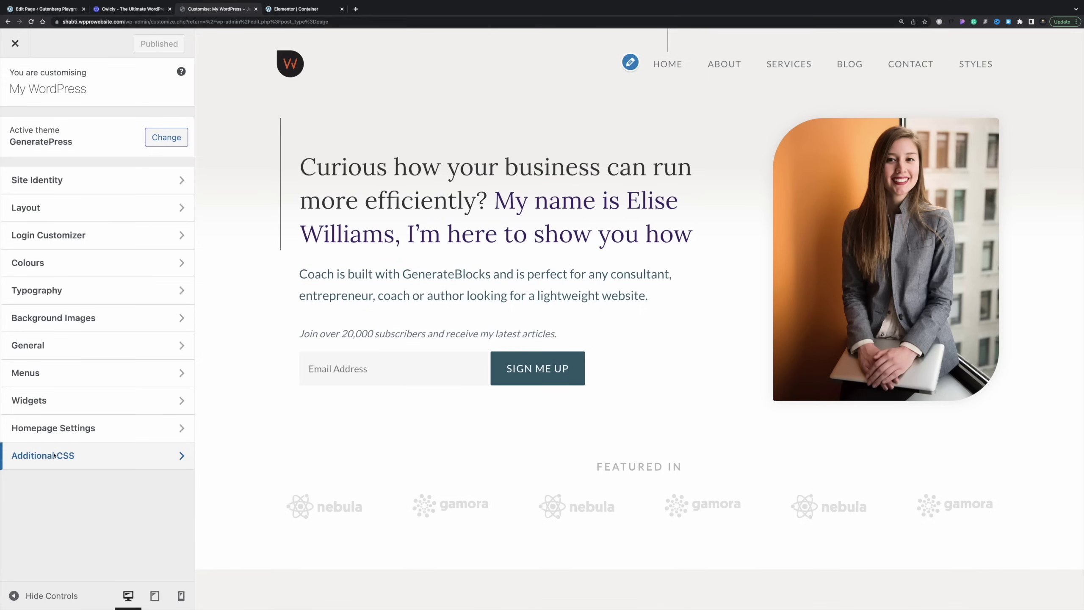
Bring up the Customizer's Additional CSS panel and scroll through the site's custom code
{"action": "left_click", "coordinate": [53, 457]}
{"action": "scroll", "coordinate": [51, 454], "scroll_direction": "down", "scroll_amount": 10}
{"action": "scroll", "coordinate": [51, 453], "scroll_direction": "down", "scroll_amount": 6}
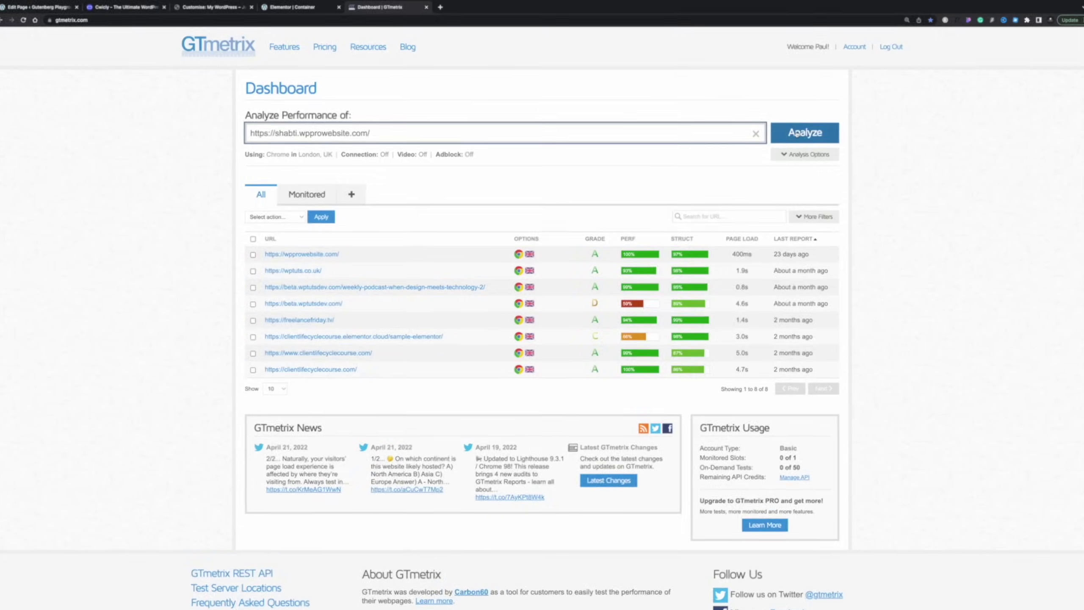
Analyze the site in GTmetrix to get its grade A, 100% performance report
{"action": "left_click", "coordinate": [808, 134]}
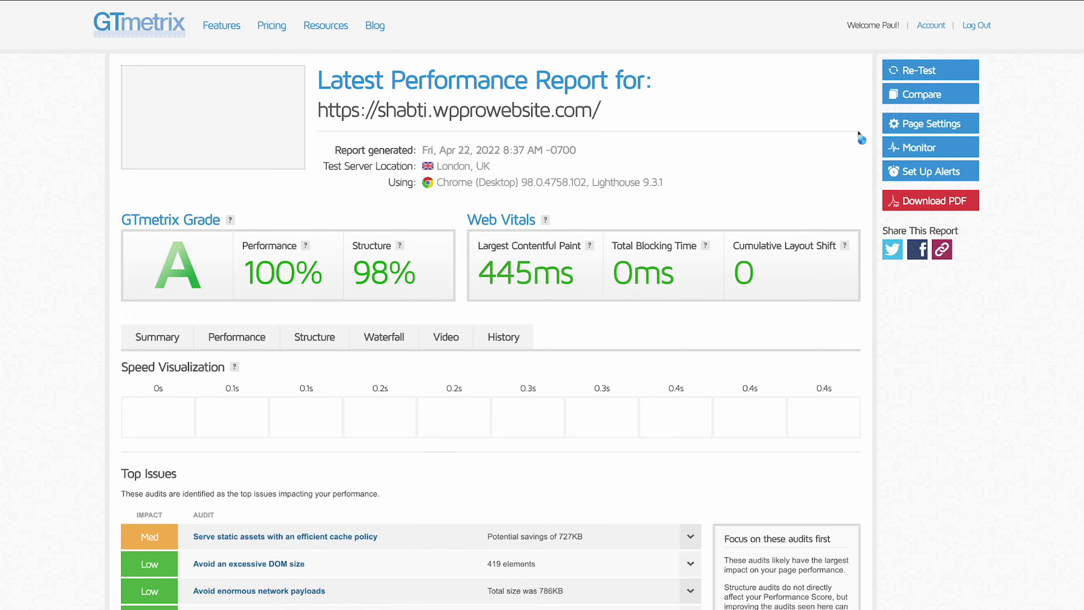
Review the report's Performance metrics, then its Structure audits
{"action": "left_click", "coordinate": [242, 339]}
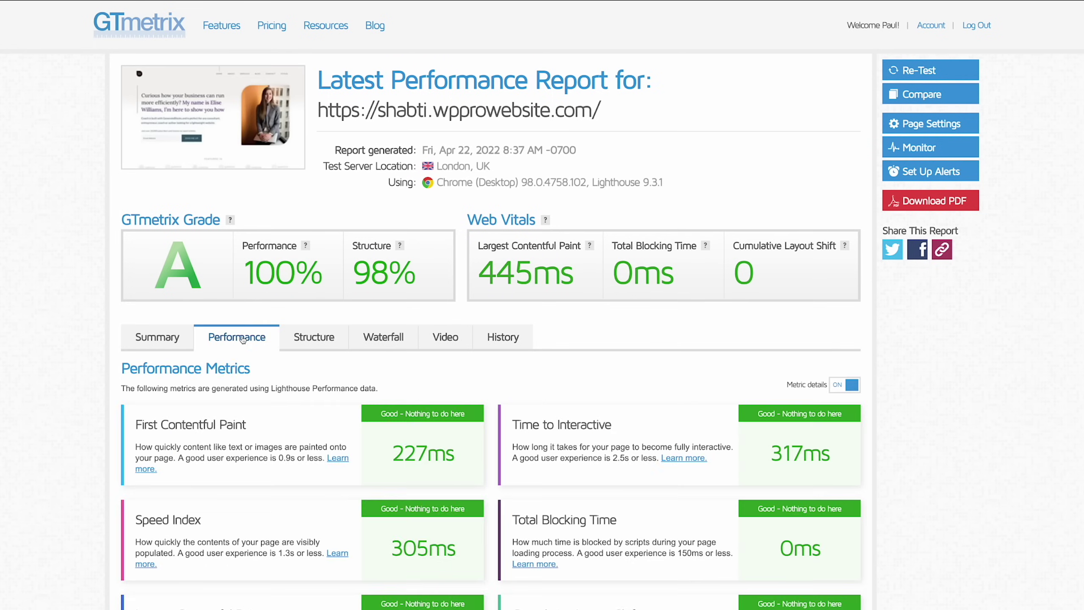
{"action": "left_click", "coordinate": [303, 339]}
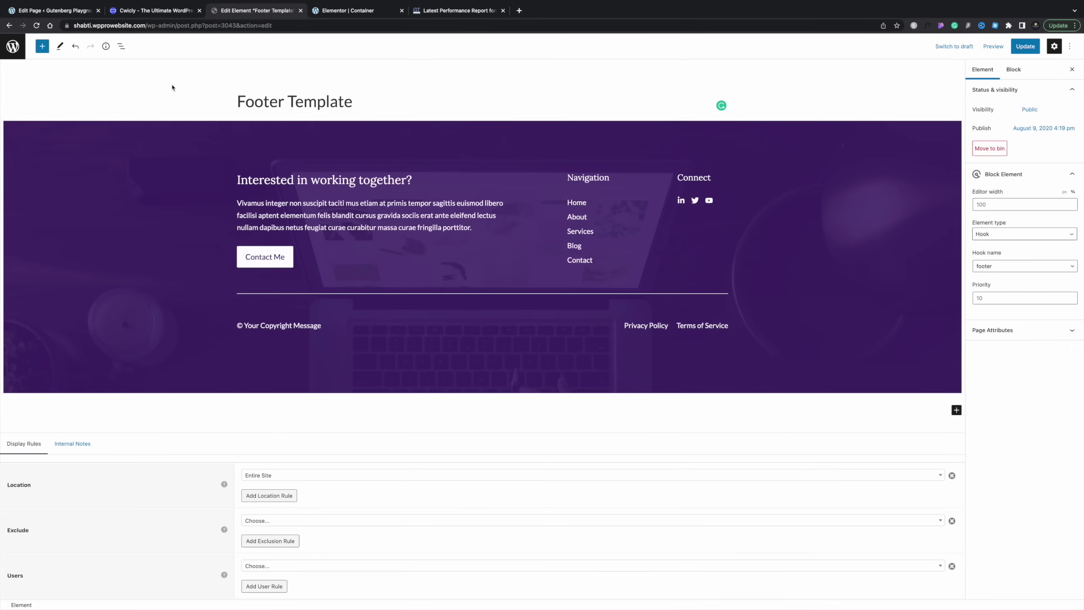
Select the footer's outer Container from List View and preview its layout at tablet width
{"action": "left_click", "coordinate": [121, 46]}
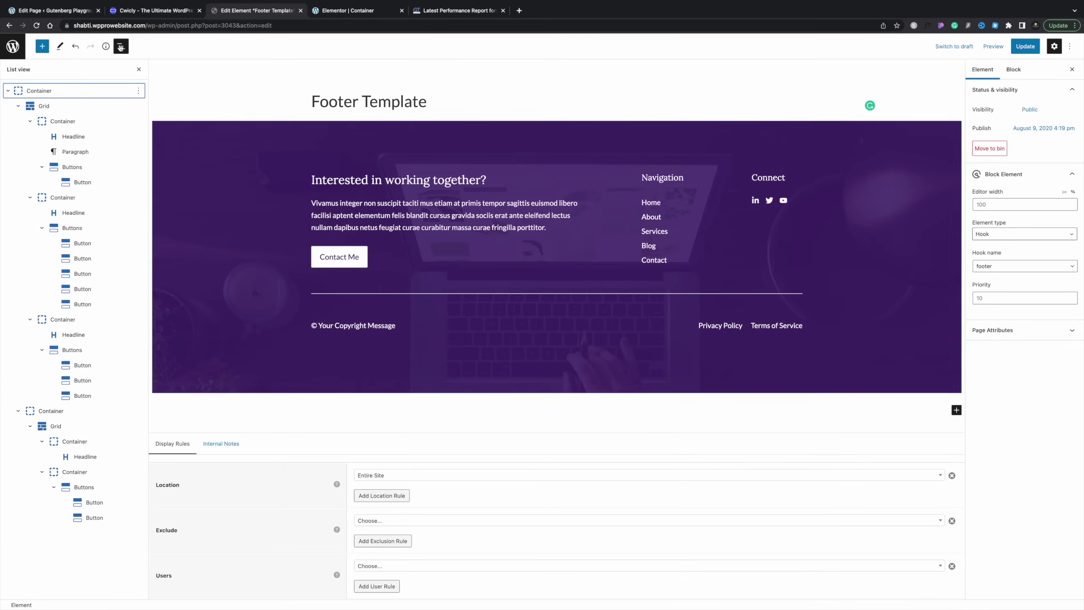
{"action": "left_click", "coordinate": [37, 92]}
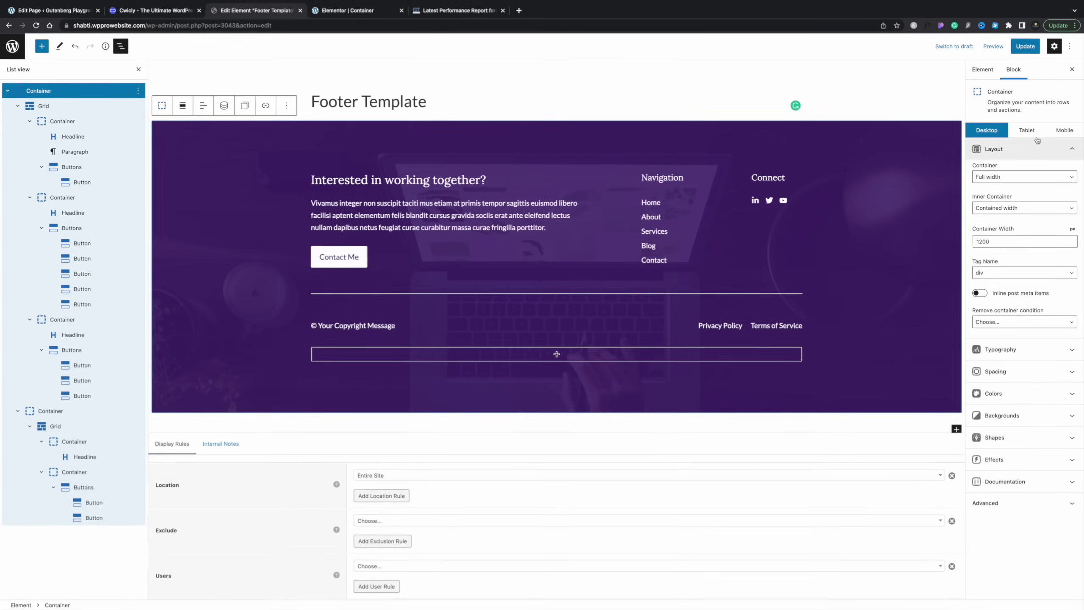
{"action": "left_click", "coordinate": [1026, 130]}
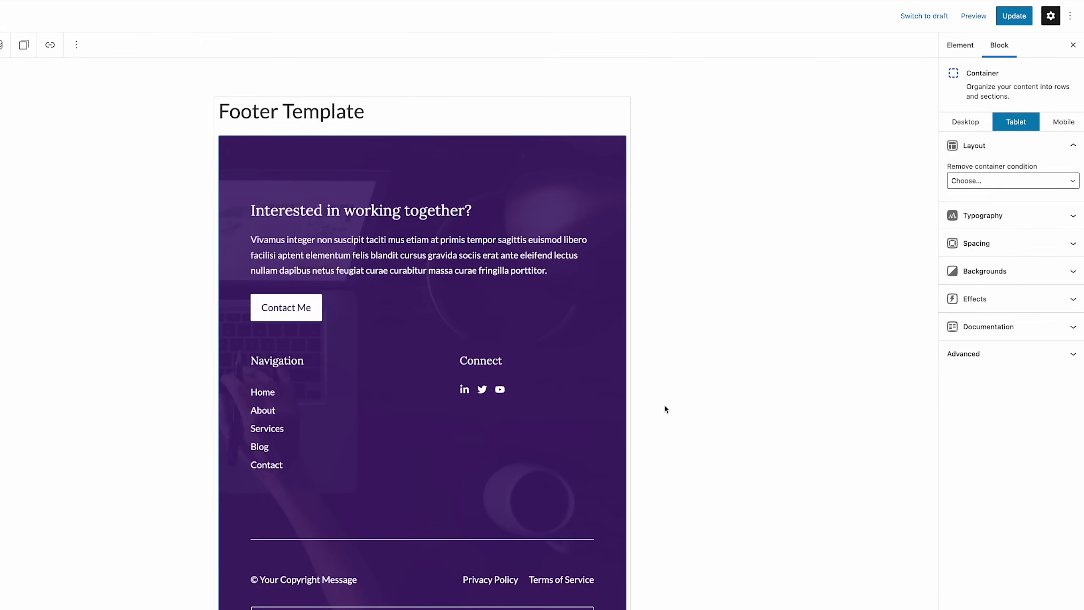
{"action": "scroll", "coordinate": [477, 520], "scroll_direction": "down", "scroll_amount": 5}
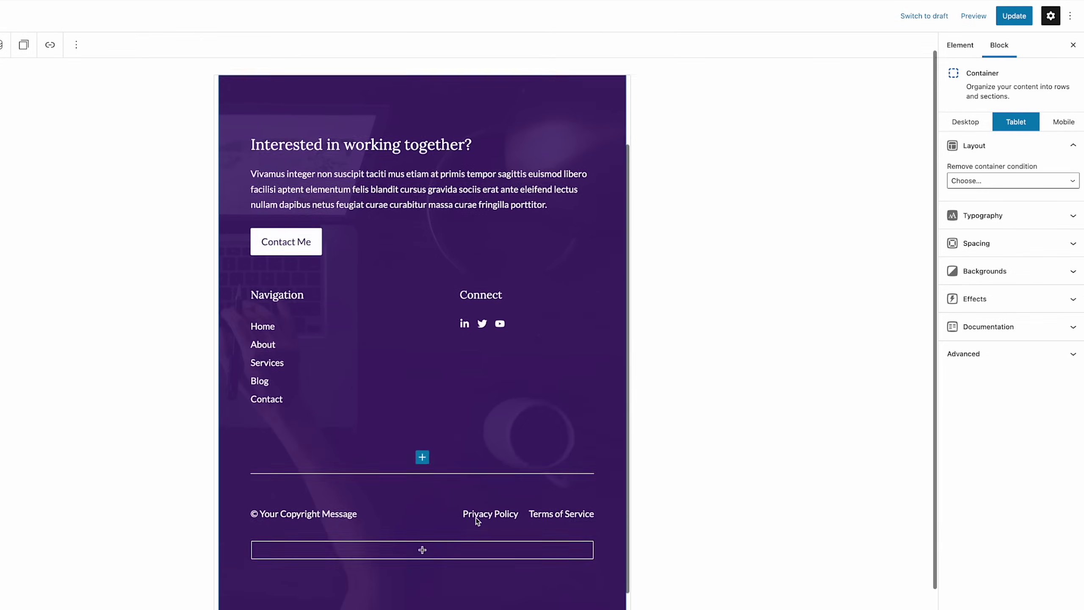
{"action": "scroll", "coordinate": [477, 520], "scroll_direction": "up", "scroll_amount": 4}
{"action": "scroll", "coordinate": [477, 520], "scroll_direction": "up", "scroll_amount": 1}
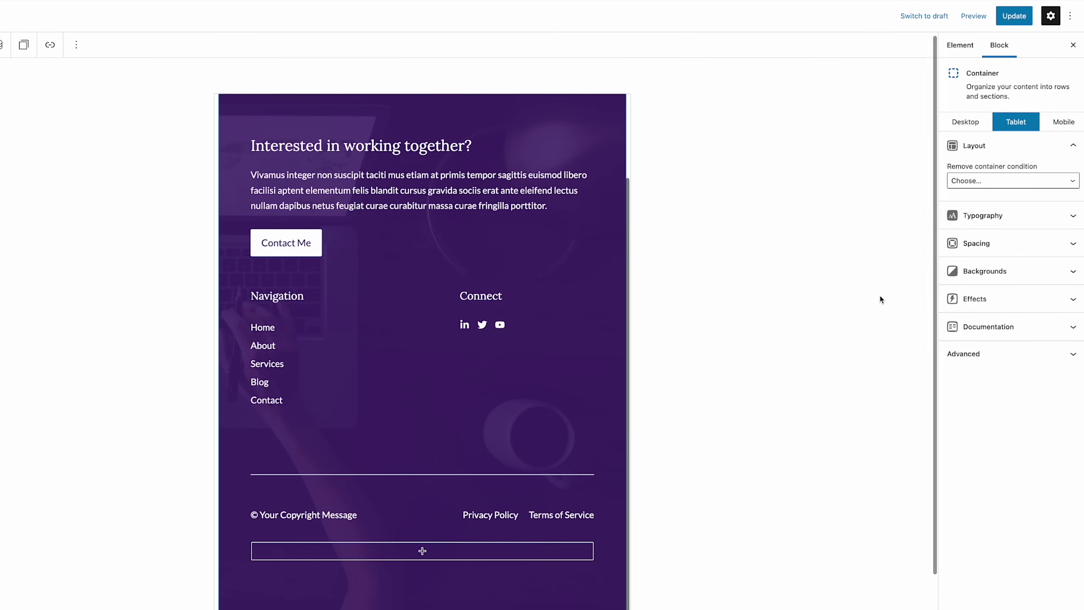
Preview the footer at mobile width and select its intro paragraph
{"action": "left_click", "coordinate": [1061, 123]}
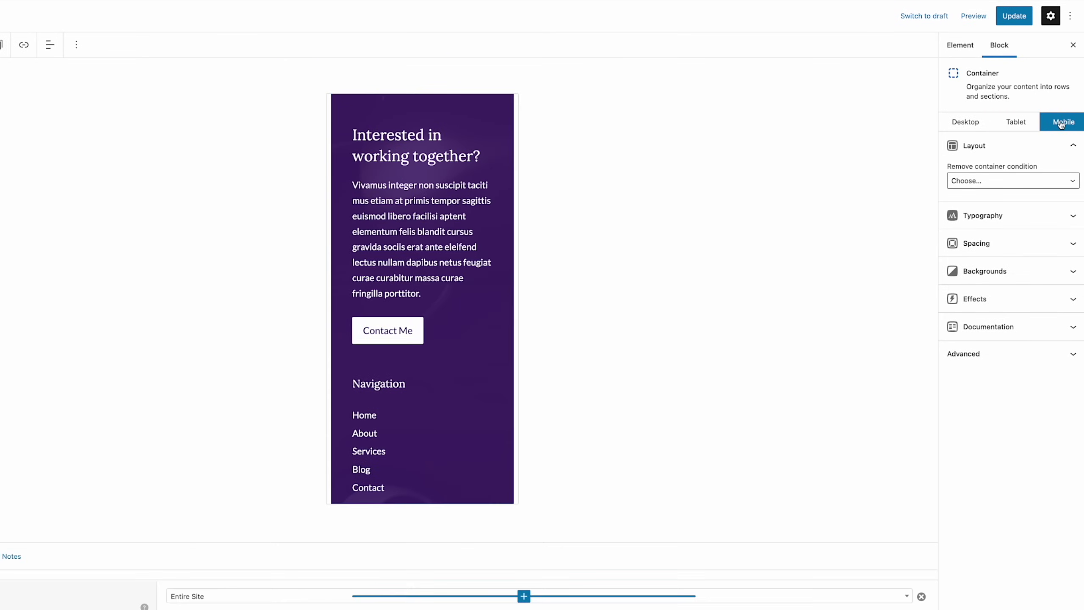
{"action": "scroll", "coordinate": [403, 343], "scroll_direction": "down", "scroll_amount": 2}
{"action": "left_click", "coordinate": [406, 226]}
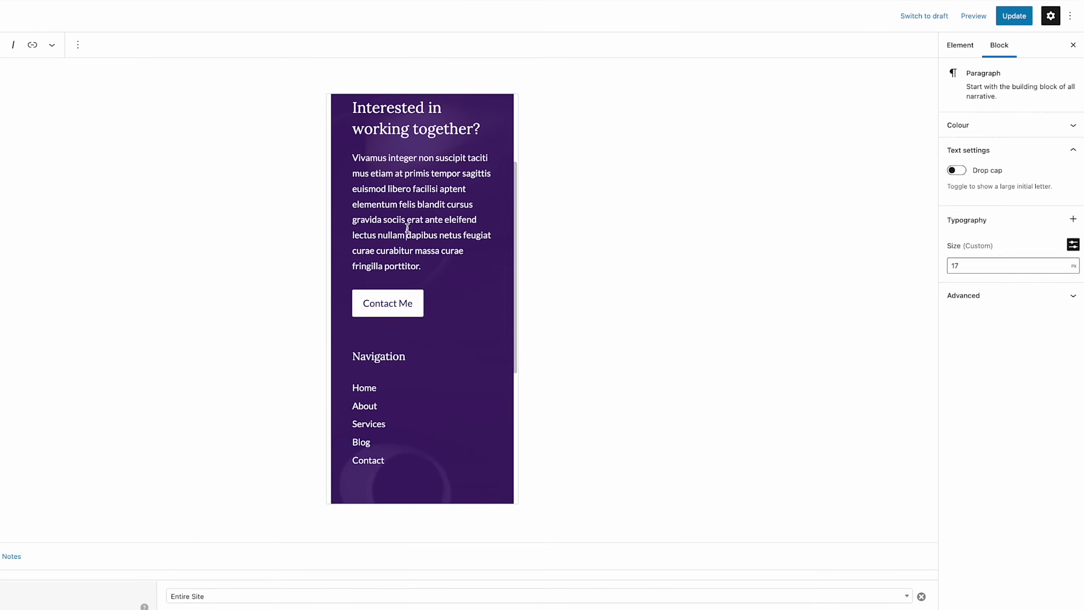